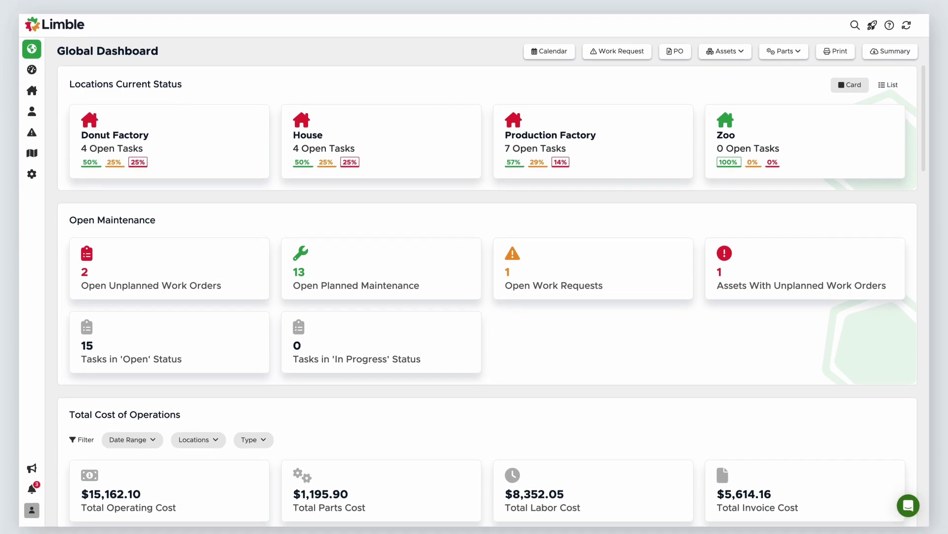
Create a custom dashboard named 'Asset & User Performance Reporting'
left_click(34, 72)
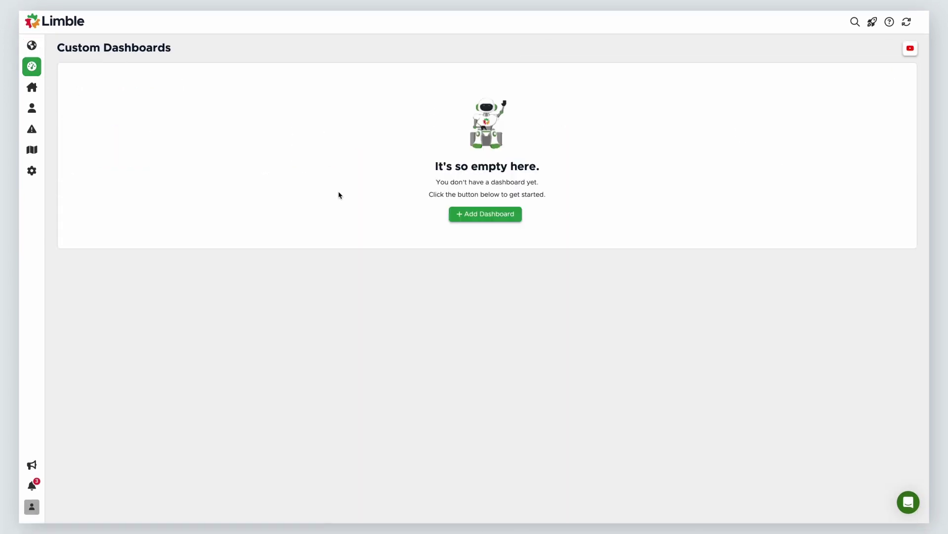
left_click(461, 217)
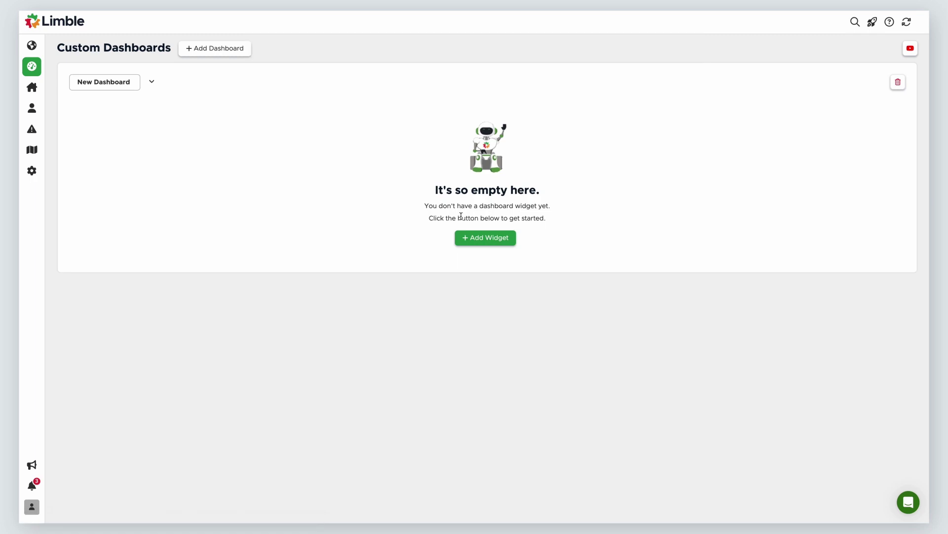
left_click(132, 84)
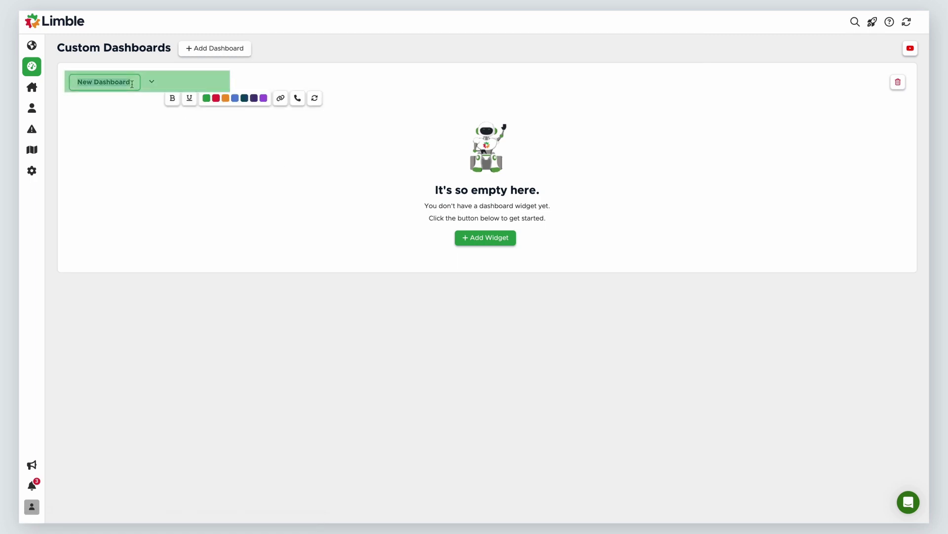
type("Asset & User Performance Reporting")
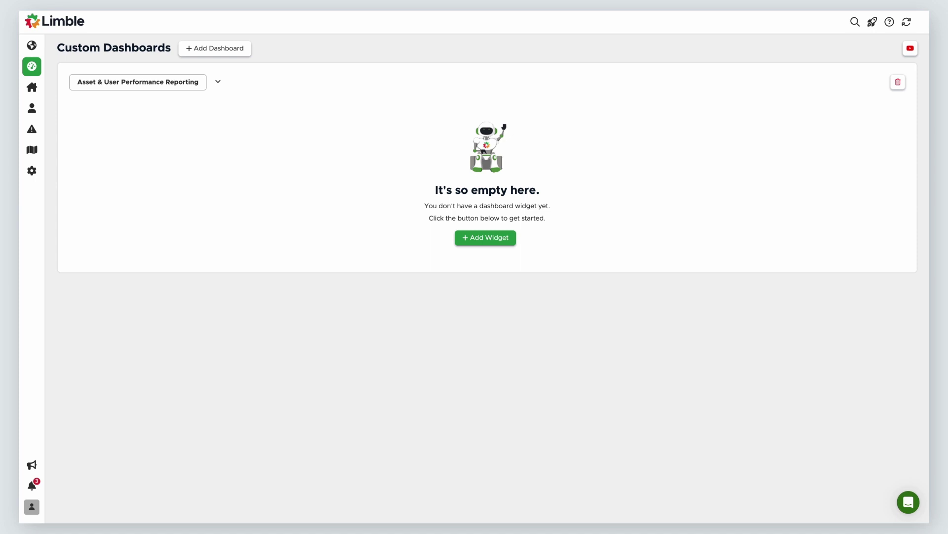
left_click(501, 245)
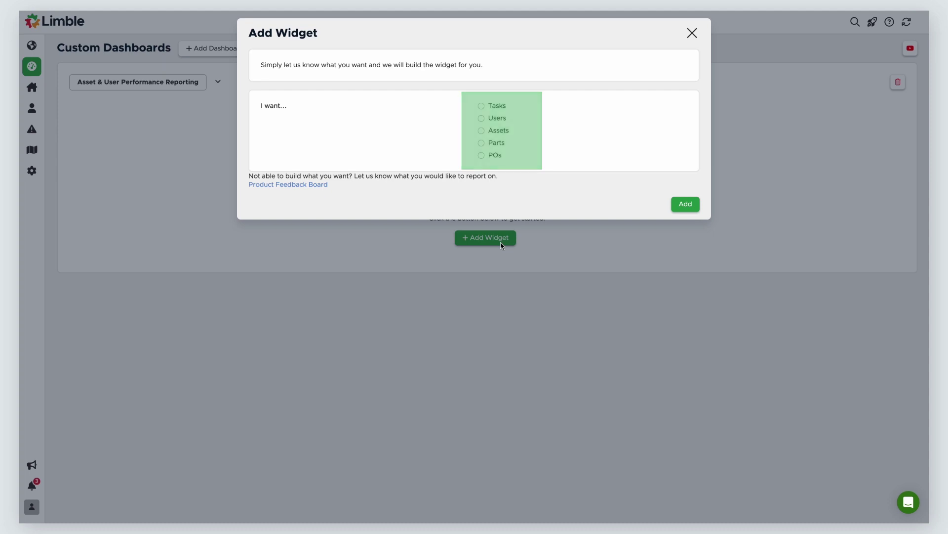
Start a Users widget covering the last 14 days, shown as a bar graph
left_click(481, 119)
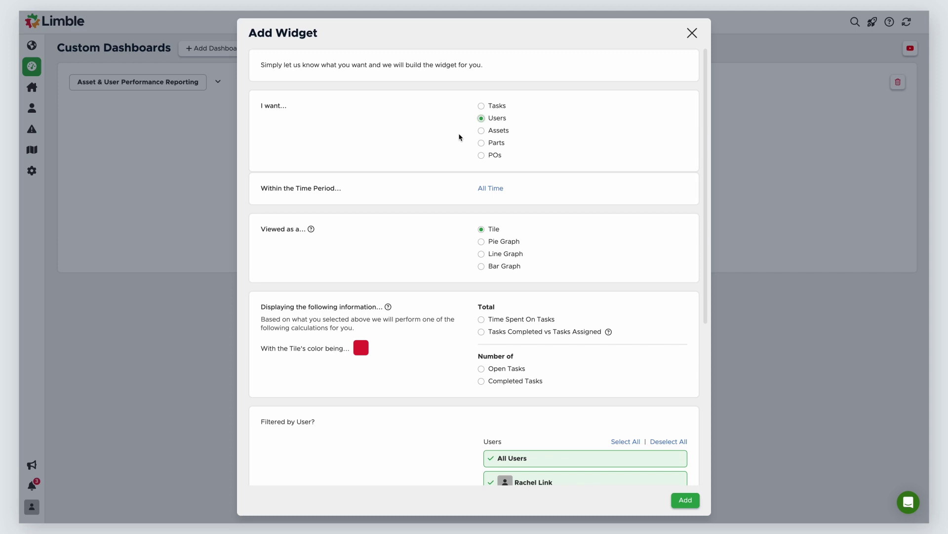
left_click(493, 188)
scroll(541, 232, "down", 5)
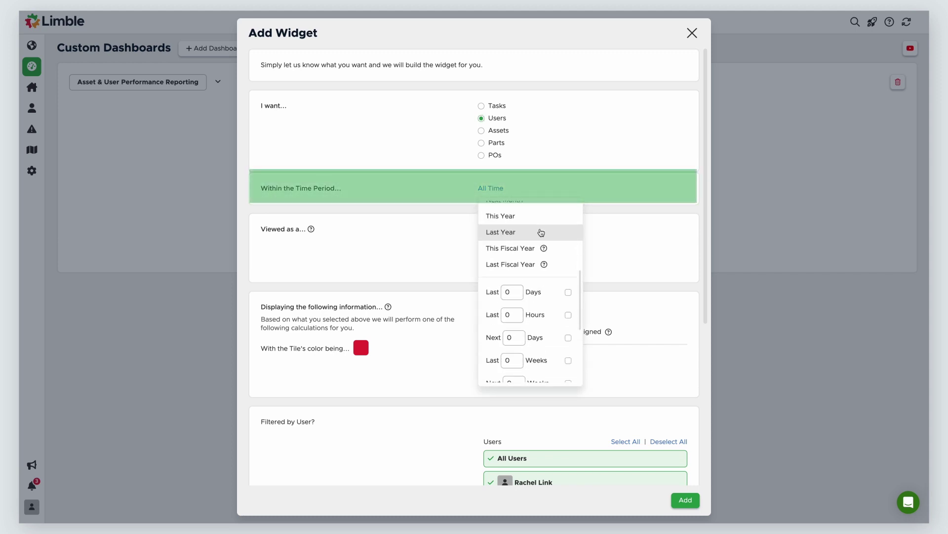
left_click(509, 291)
type("14")
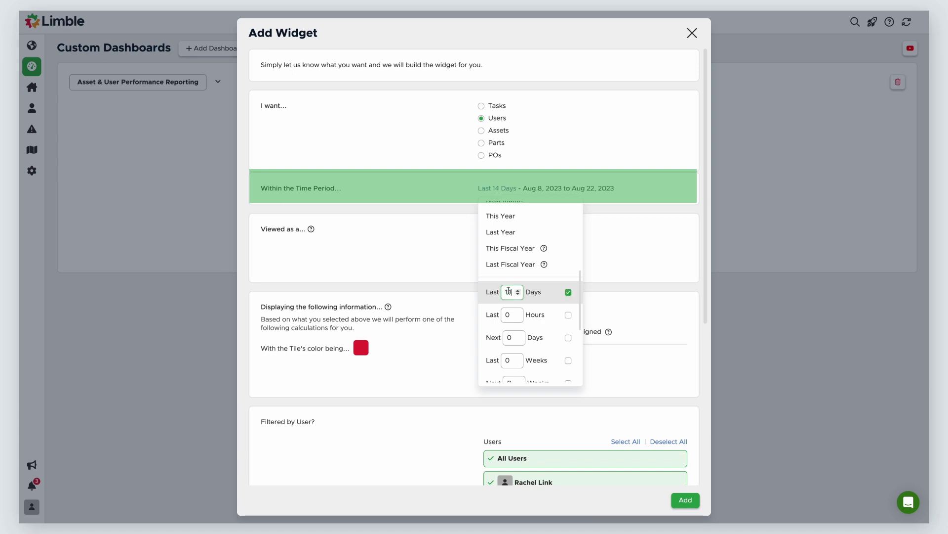
left_click(646, 233)
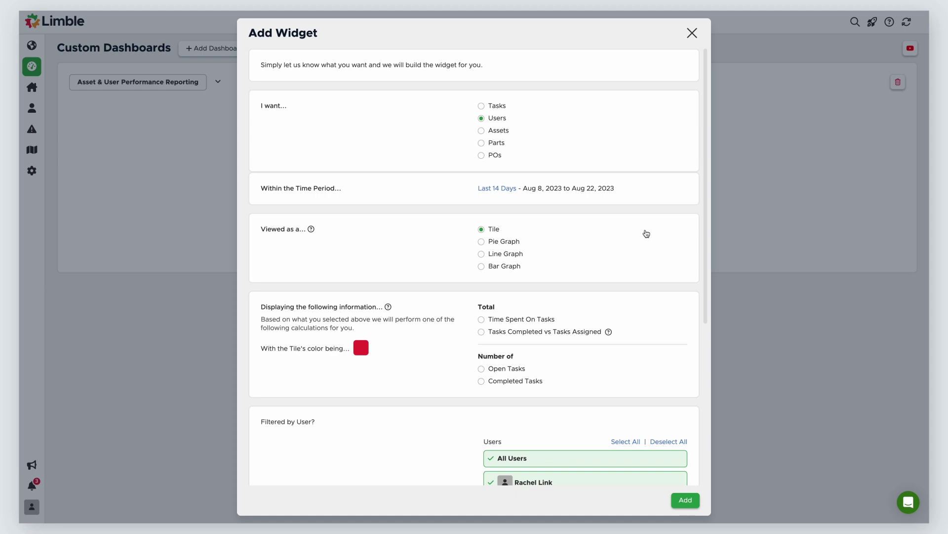
left_click(481, 266)
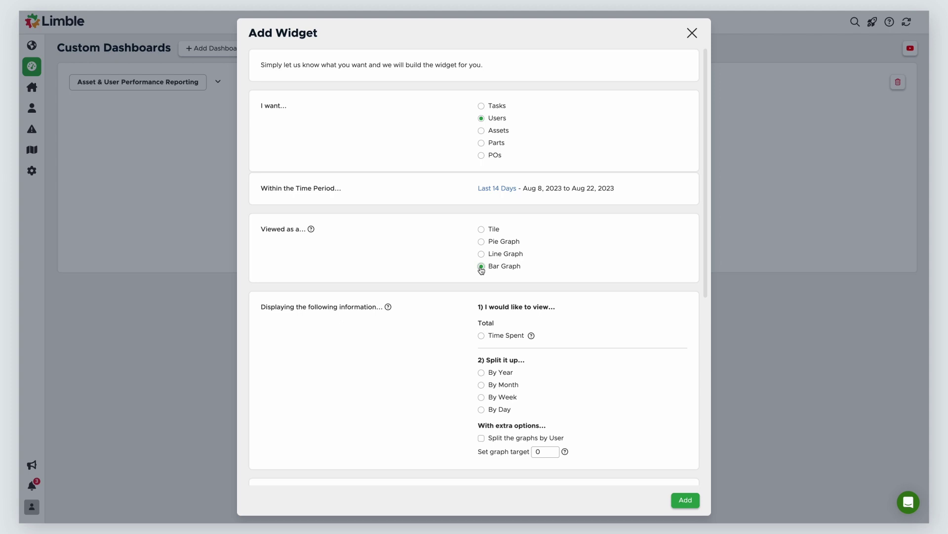
Chart Time Spent by day, split by user, with a graph target of 6
left_click(481, 336)
left_click(481, 438)
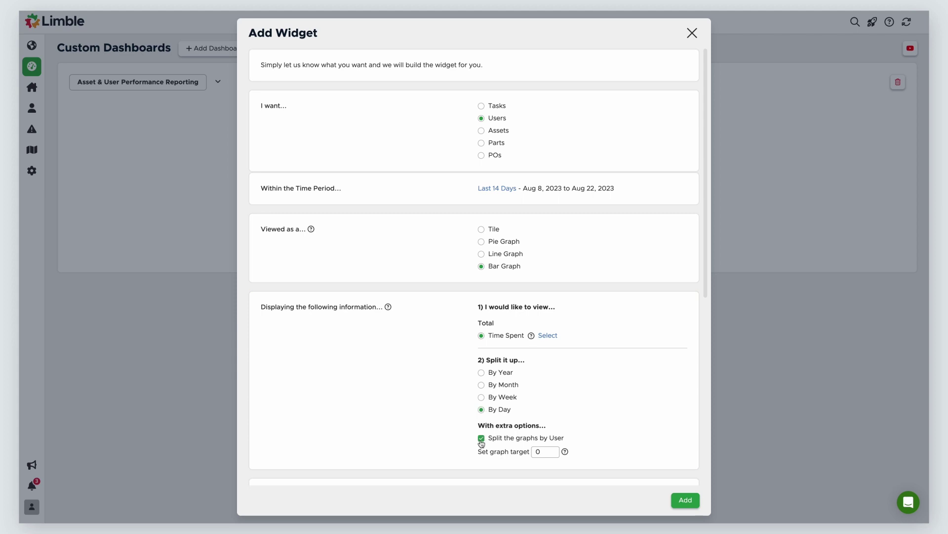
left_click(549, 451)
key("BackSpace")
type("6")
scroll(527, 448, "down", 7)
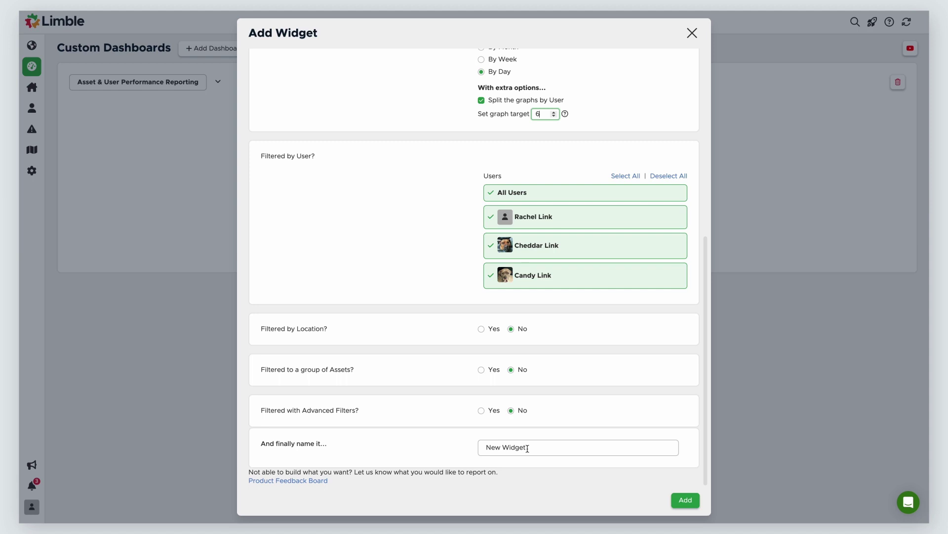
Title the widget 'Time Logged - Last 14 Days (Goal 6 Hrs Daily)' and add it
left_click_drag(527, 448, 485, 448)
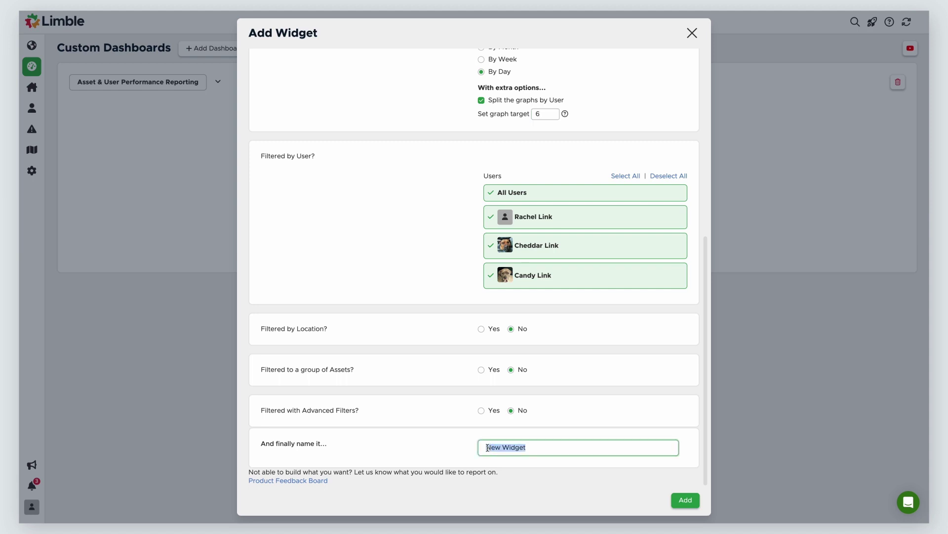
type("Time Logged - Last 14 Days (Goal 6 Hrs Daily)")
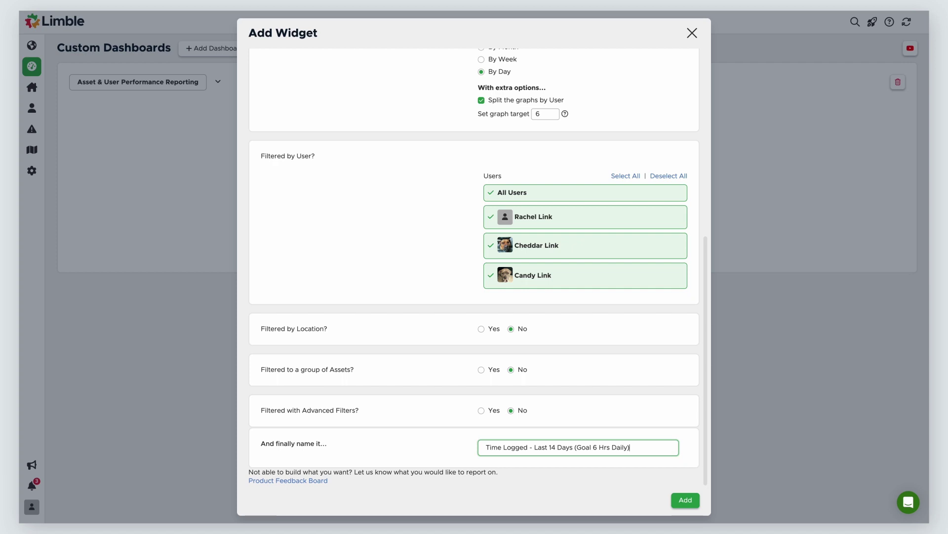
left_click(688, 499)
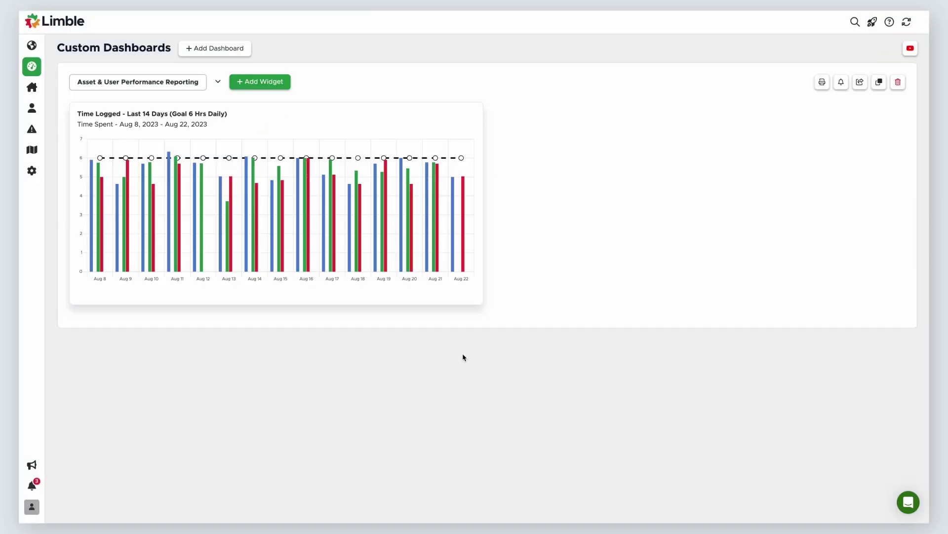
Widen the Time Logged chart across the dashboard and preview the Aug 11 task entries
left_click_drag(481, 301, 796, 416)
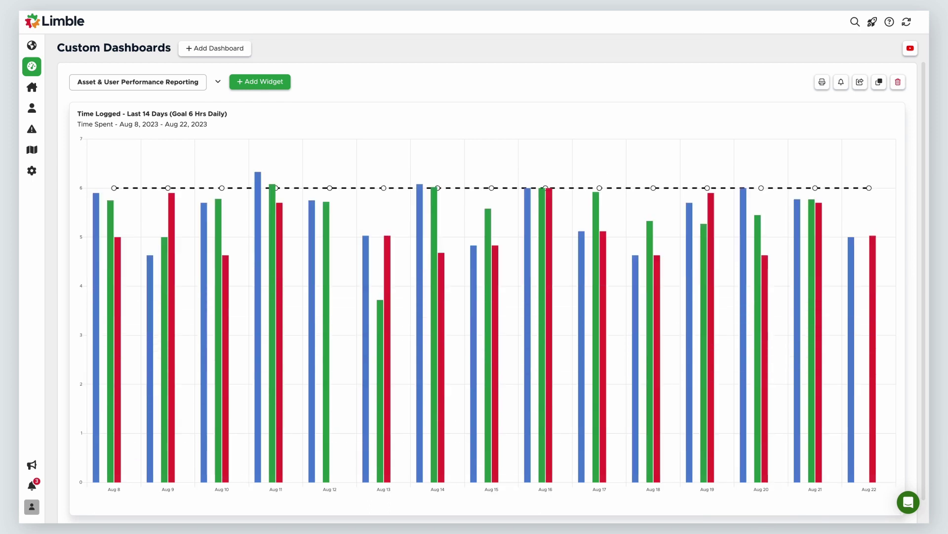
left_click(275, 406)
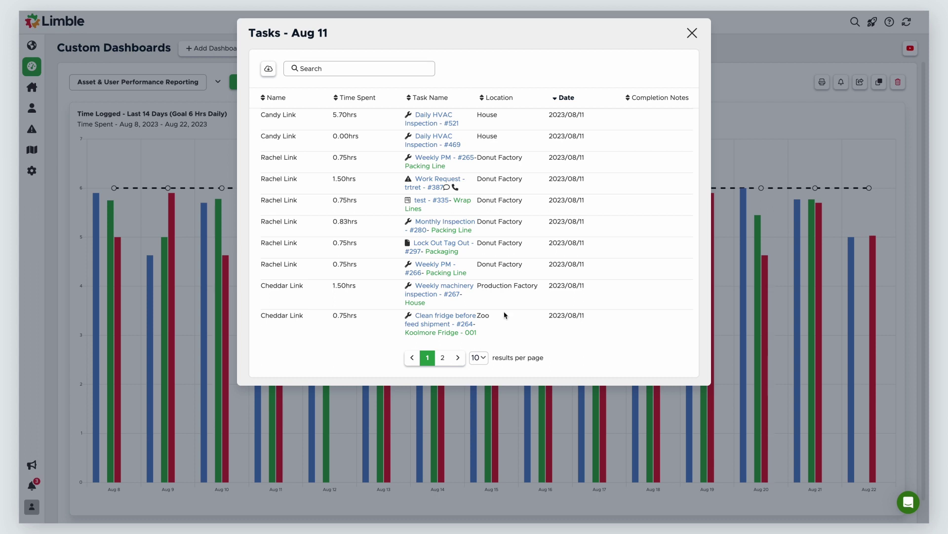
left_click(692, 33)
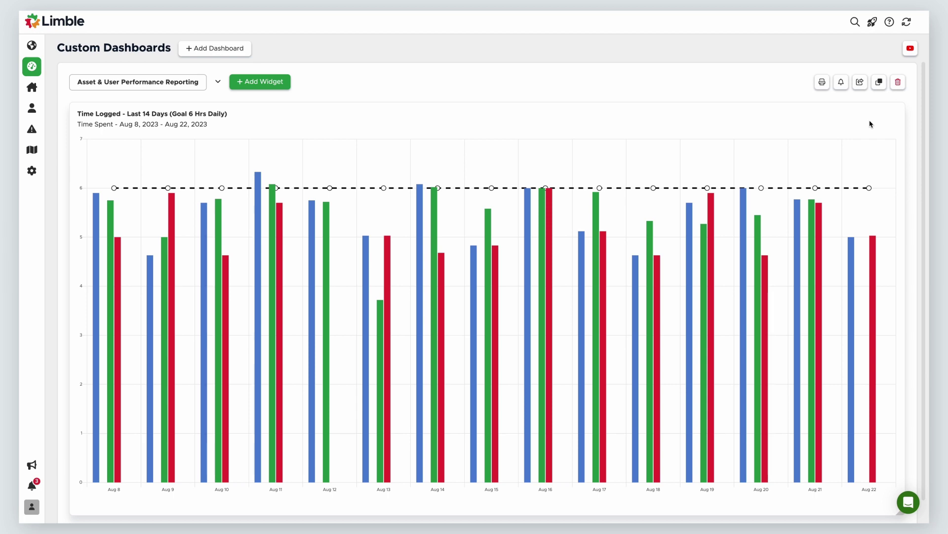
Duplicate the Time Logged chart widget and open the copy's settings
mouse_move(868, 118)
left_click(869, 117)
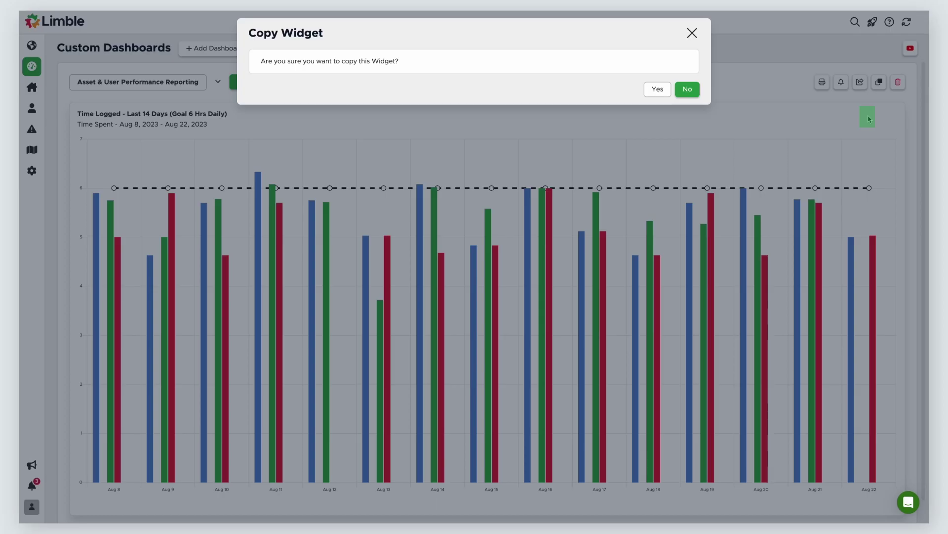
left_click(658, 90)
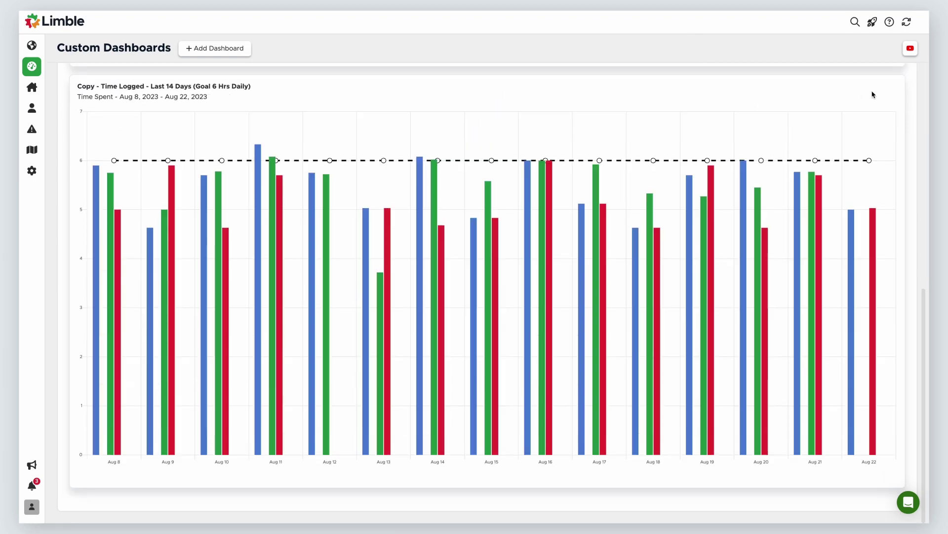
left_click(881, 89)
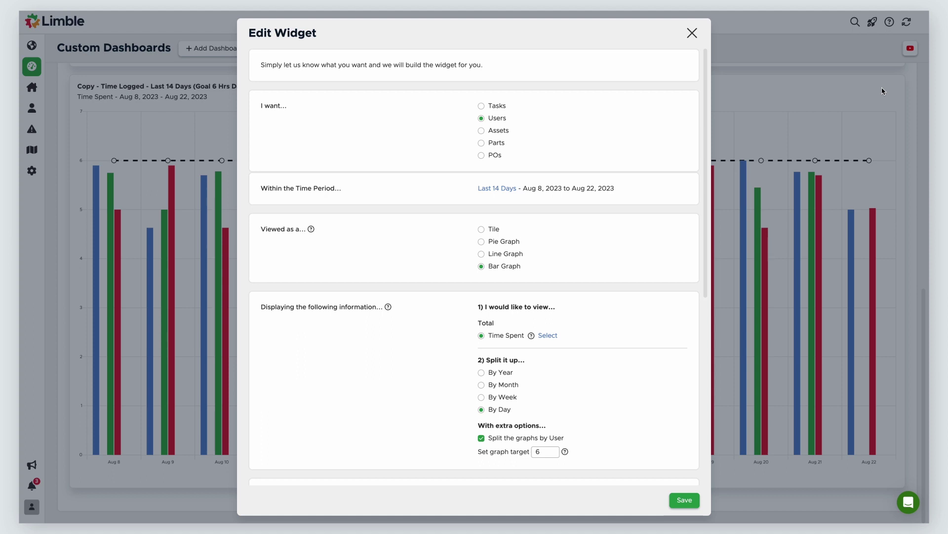
Change the copy to a Last 30 Days pie graph of time spent on tasks
left_click(514, 190)
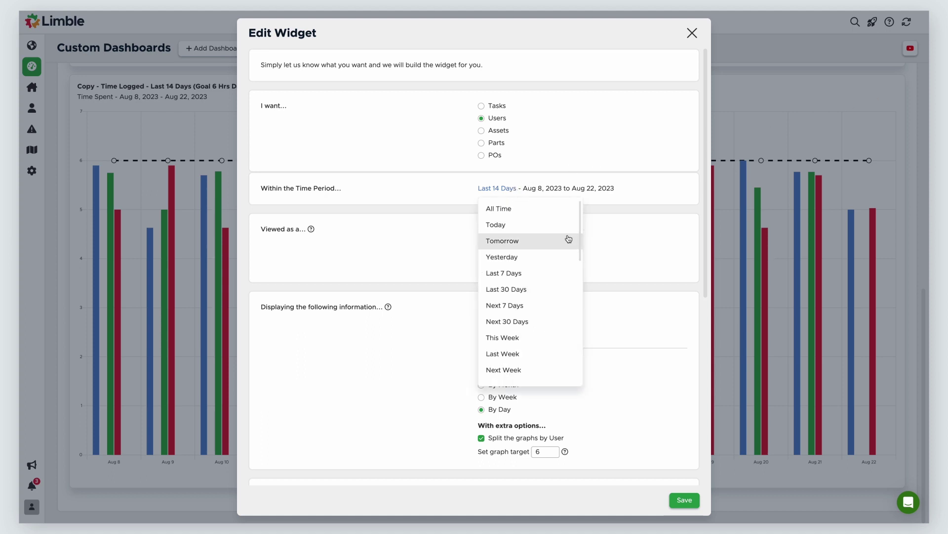
scroll(569, 239, "down", 5)
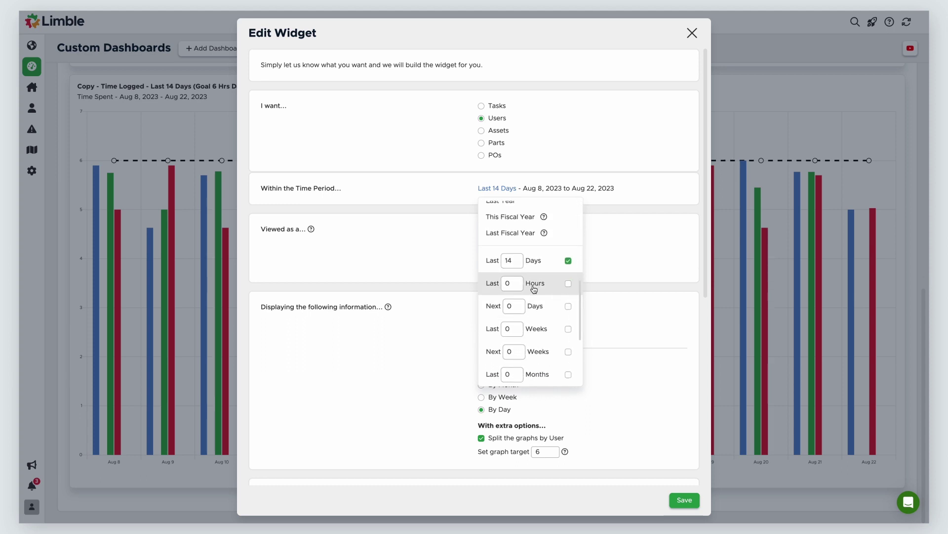
double_click(510, 260)
type("30")
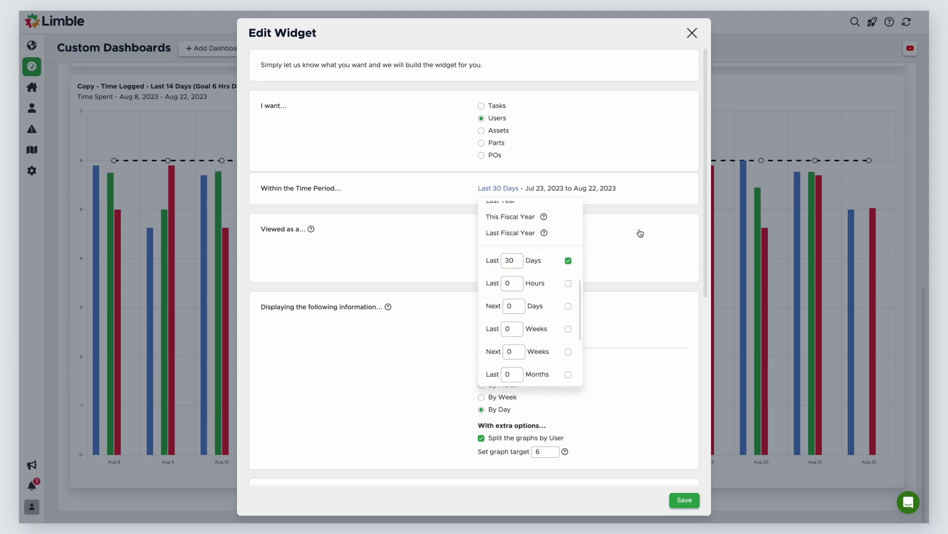
left_click(641, 233)
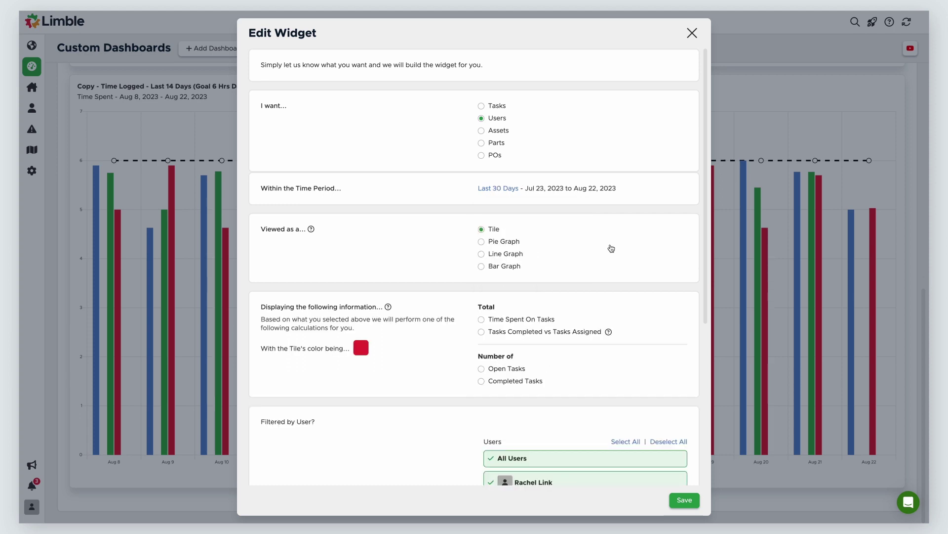
left_click(482, 242)
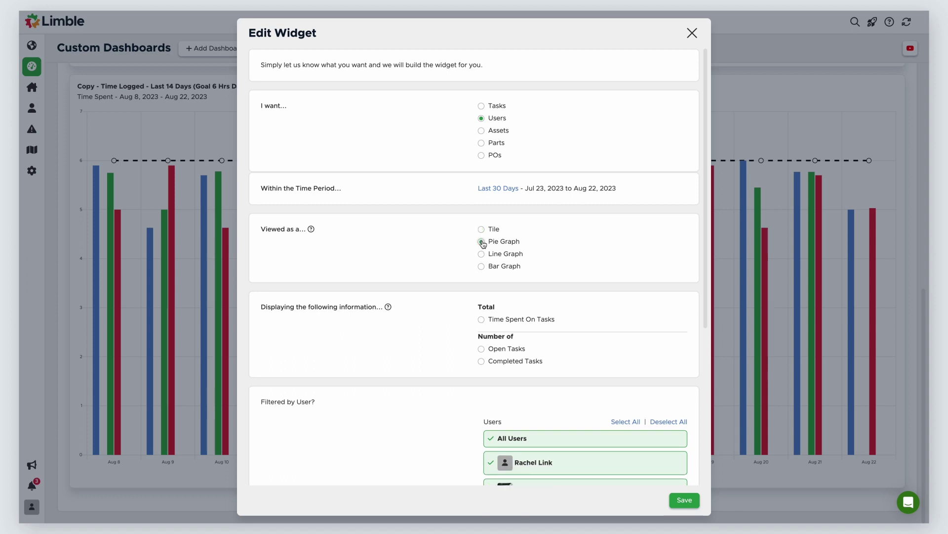
left_click(481, 320)
left_click_drag(707, 284, 715, 452)
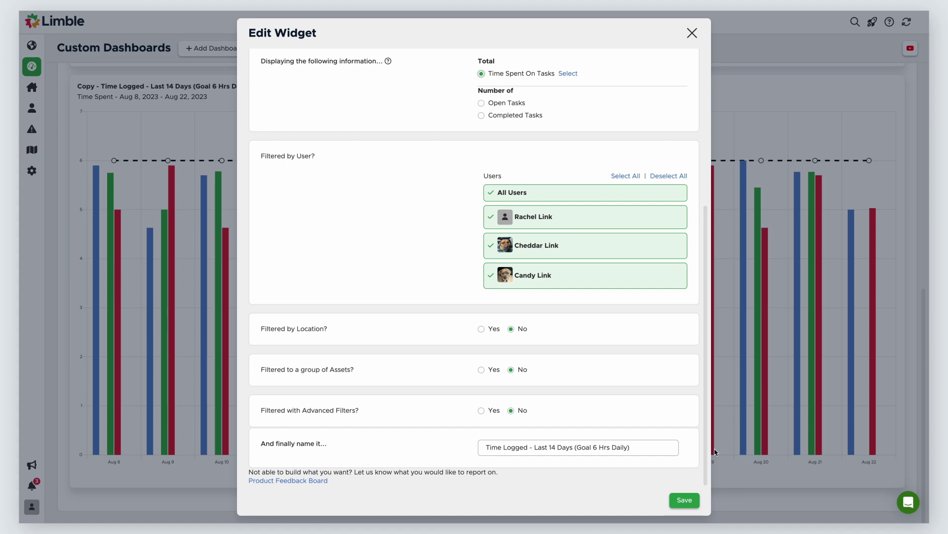
Retitle the copy 'Time Logged - Last 30 Days (Goal 120 Hrs)'
triple_click(642, 448)
key("ctrl+v")
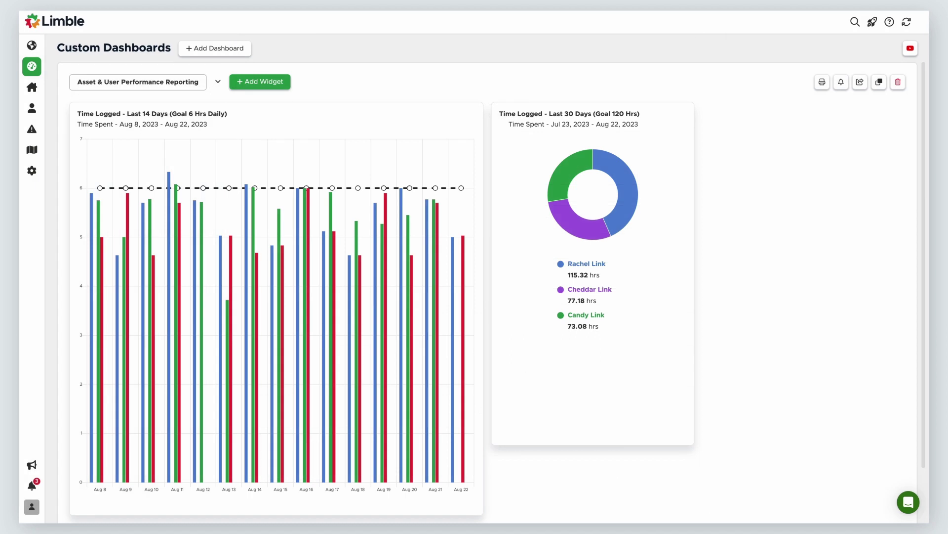
left_click(262, 83)
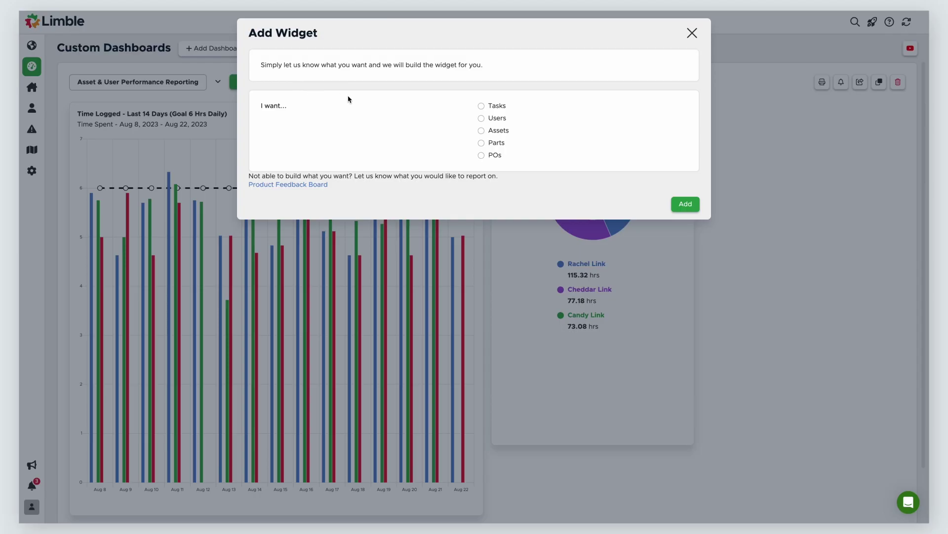
Build an assets list with Downtime hrs, Downtime, Planned vs Unplanned, Time Spent and Total Operating Cost columns
left_click(482, 132)
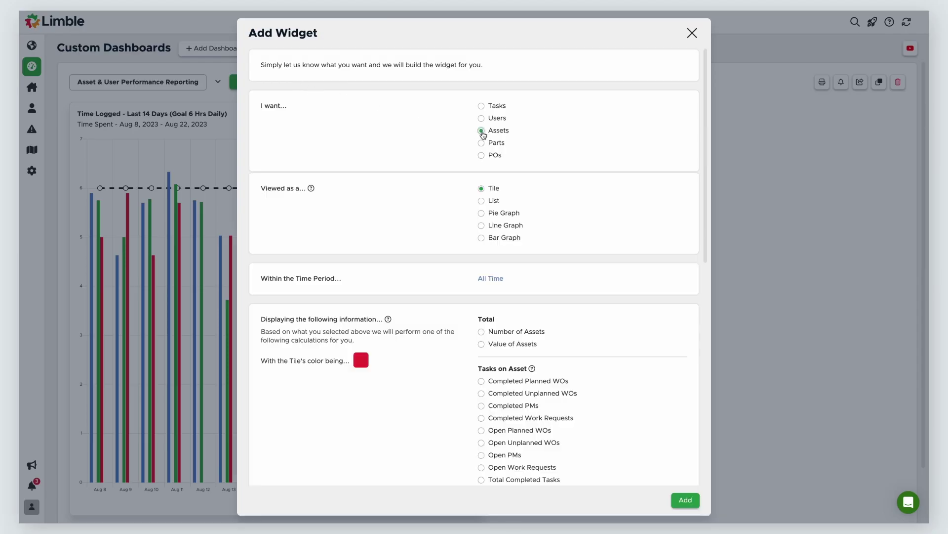
left_click(482, 207)
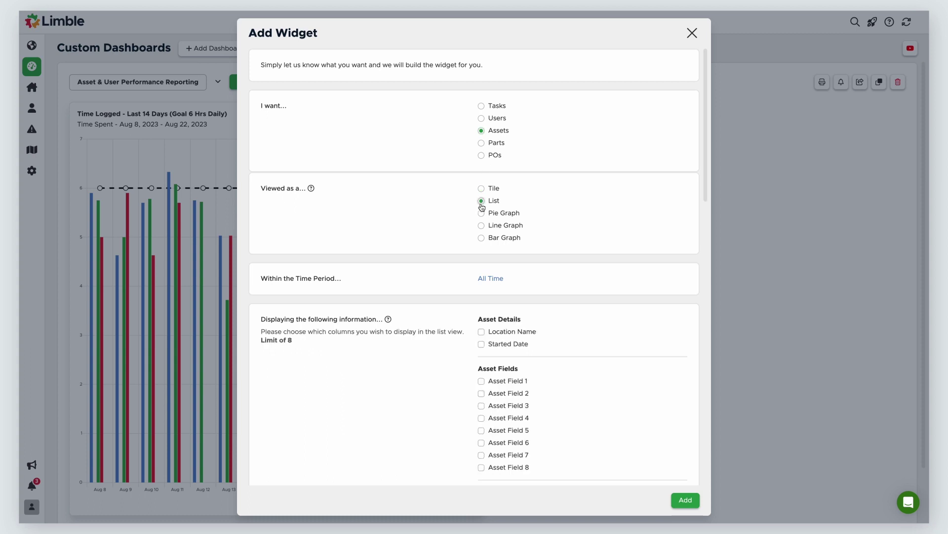
scroll(709, 243, "down", 3)
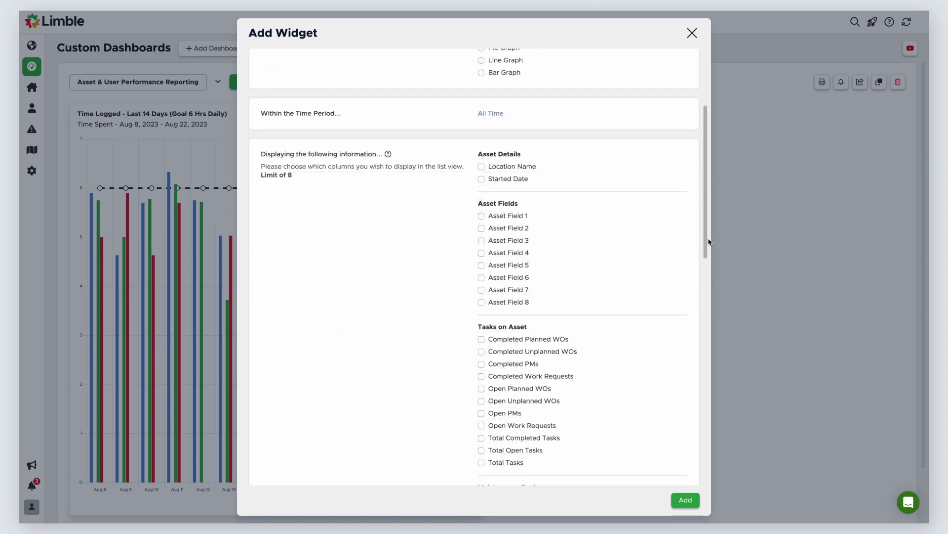
scroll(709, 242, "down", 7)
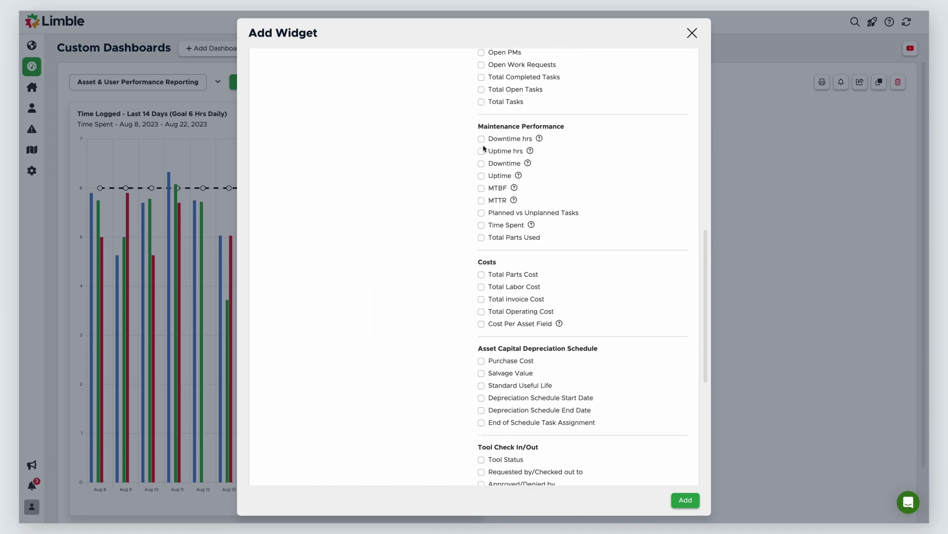
left_click(482, 139)
left_click(482, 164)
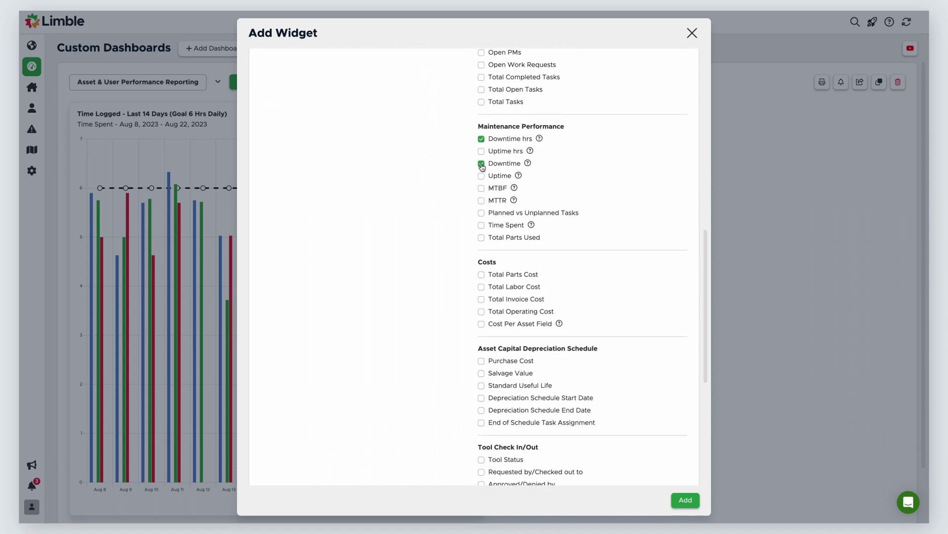
left_click(481, 213)
left_click(481, 225)
left_click(481, 311)
left_click_drag(706, 303, 706, 396)
Show 20 rows, name it 'All Assets - Maintenance Deep dive', and add it
left_click(513, 295)
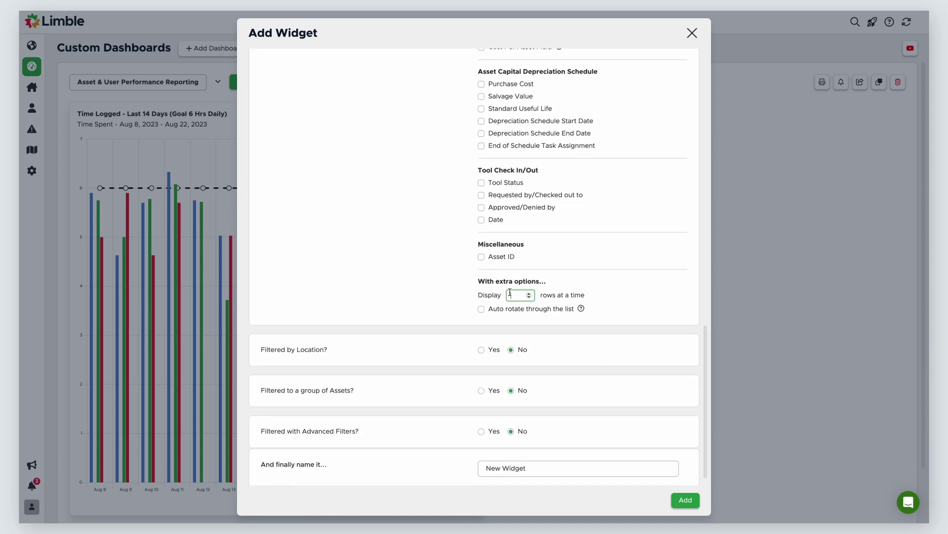
type("20")
left_click(527, 468)
left_click_drag(528, 468, 479, 468)
key("ctrl+v")
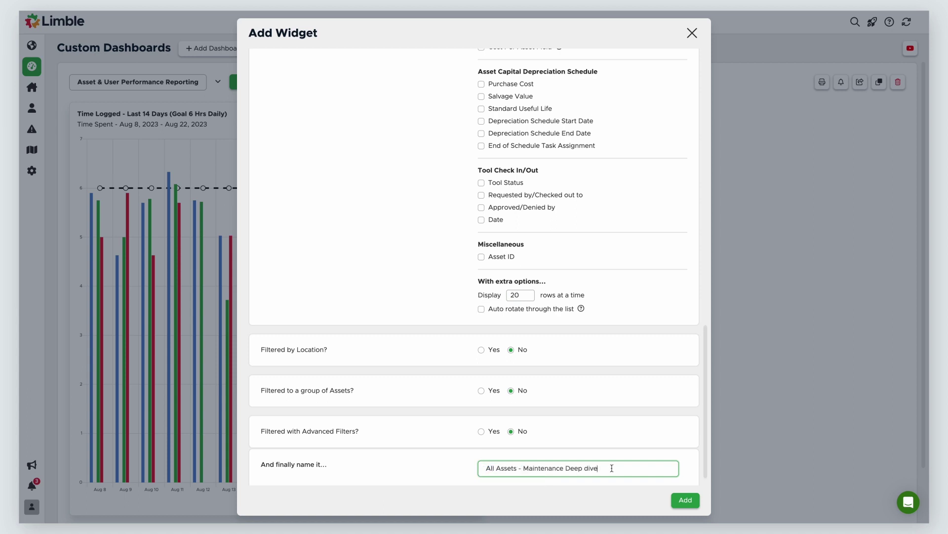
left_click(685, 500)
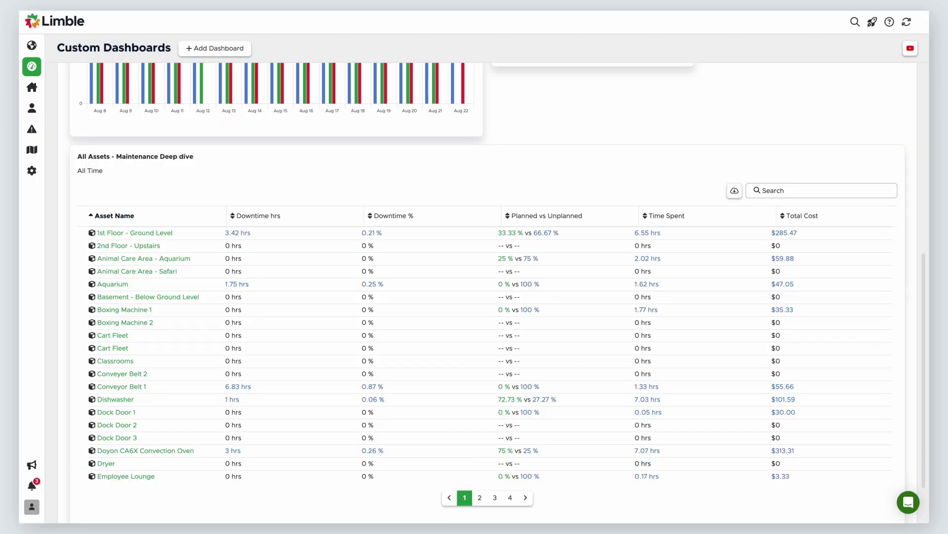
Sort the maintenance deep-dive table by Downtime hrs, highest first
left_click(269, 218)
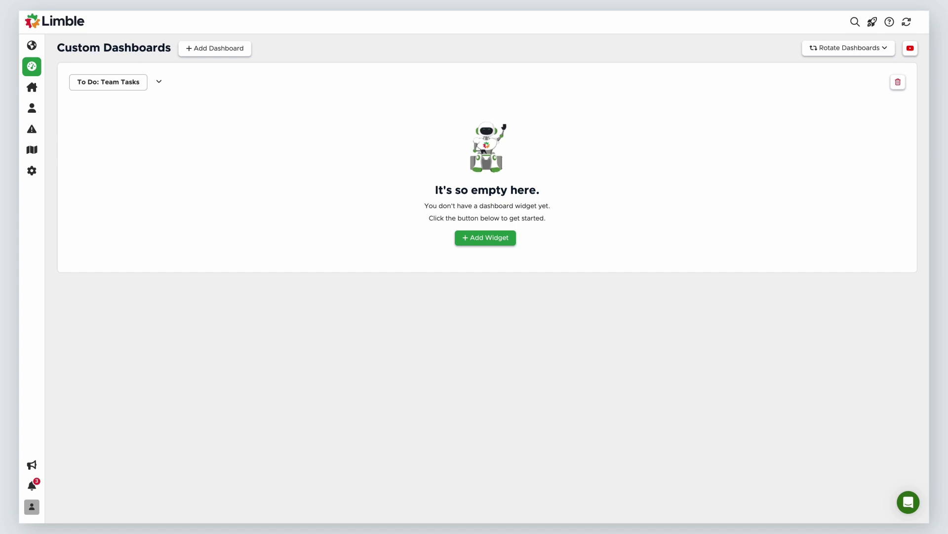
Start a Tasks widget covering all task types with Open and In Progress statuses
left_click(510, 240)
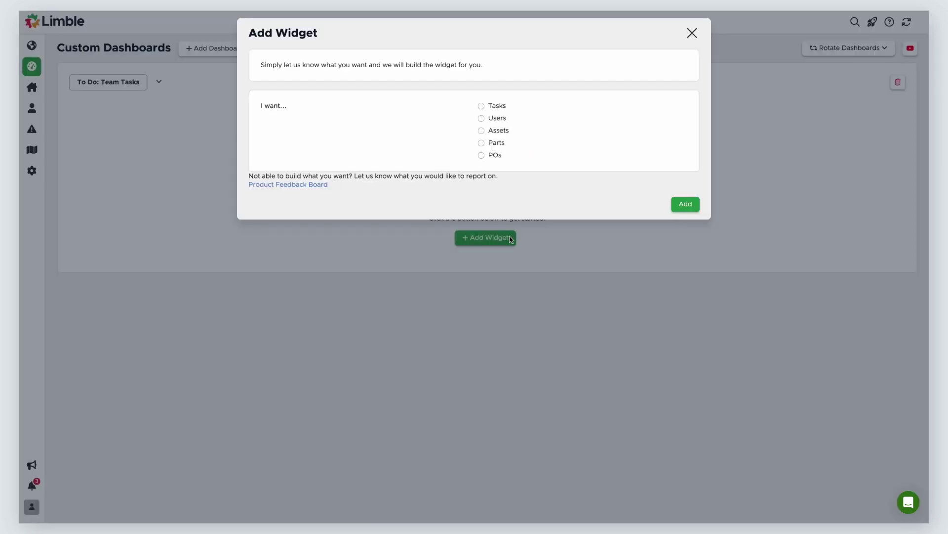
left_click(483, 107)
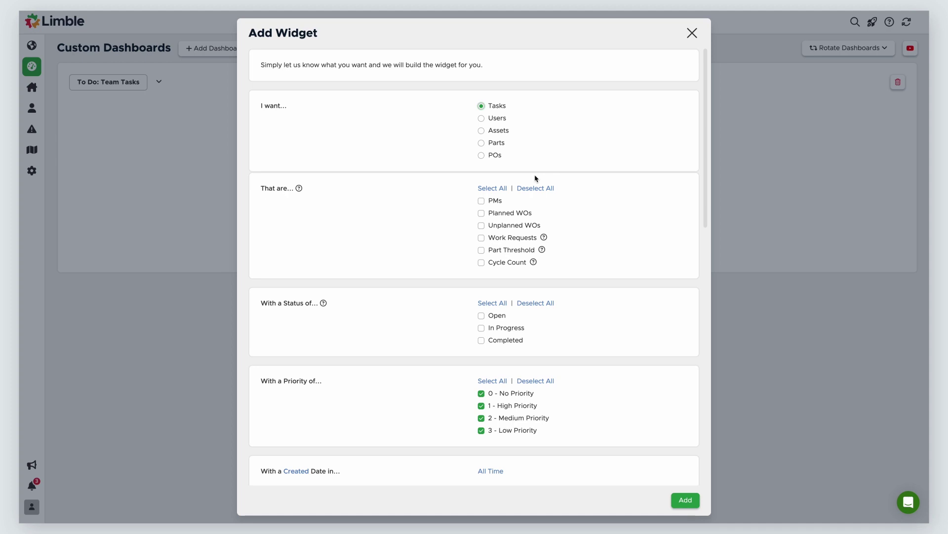
left_click(501, 189)
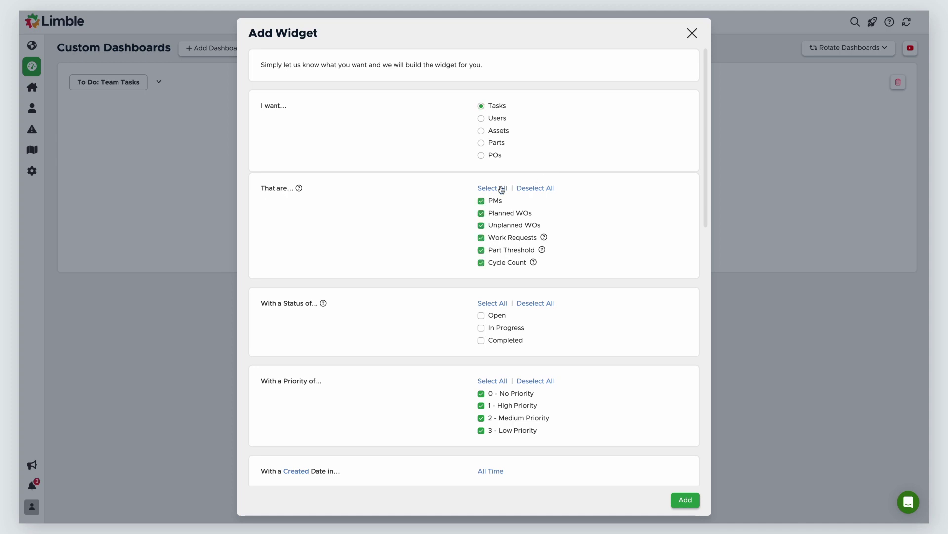
left_click(482, 315)
left_click(483, 329)
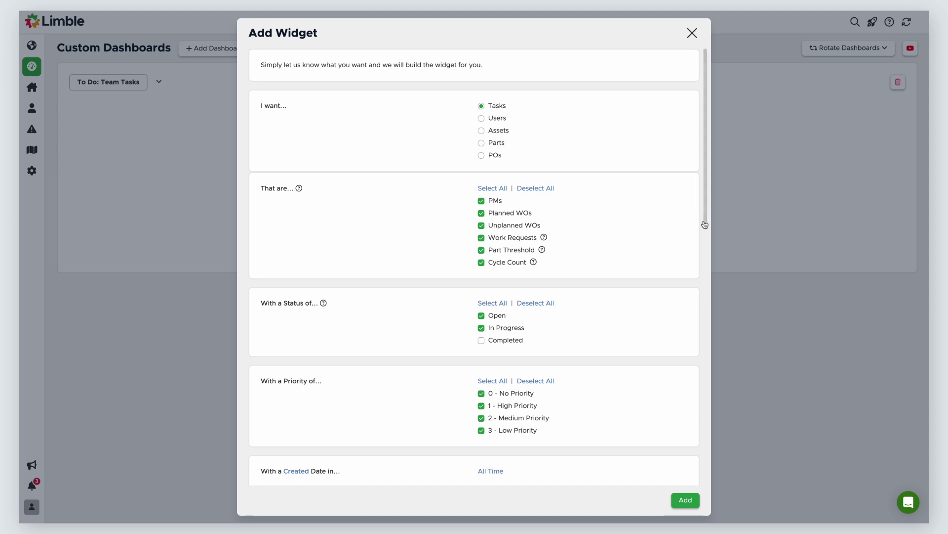
left_click_drag(707, 225, 708, 339)
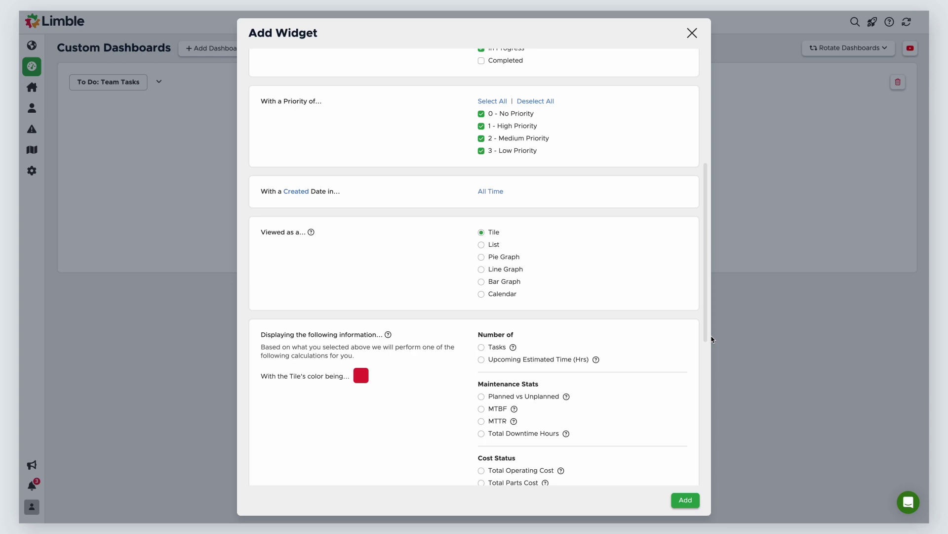
Make it a magenta Number of Tasks tile named 'Open & In Progress Tasks' and add it
left_click(484, 348)
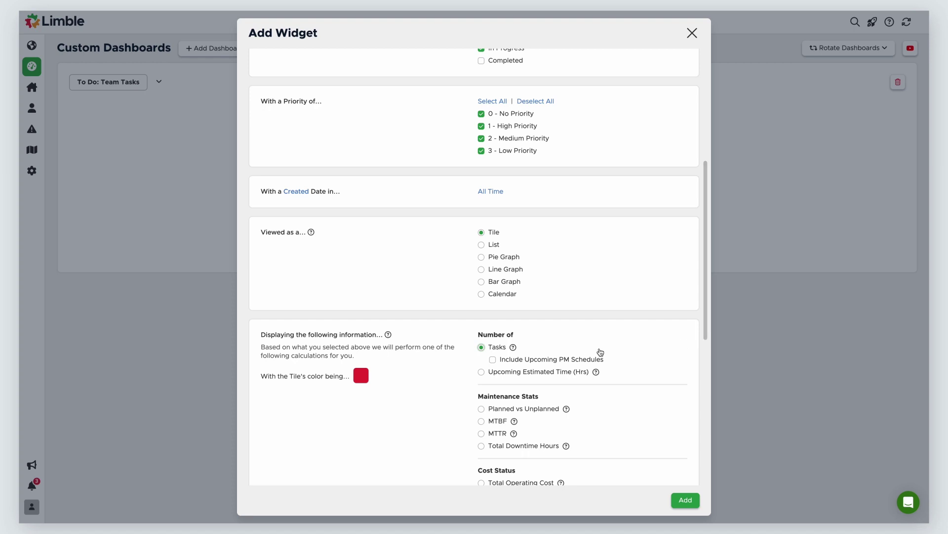
left_click(361, 375)
left_click(485, 399)
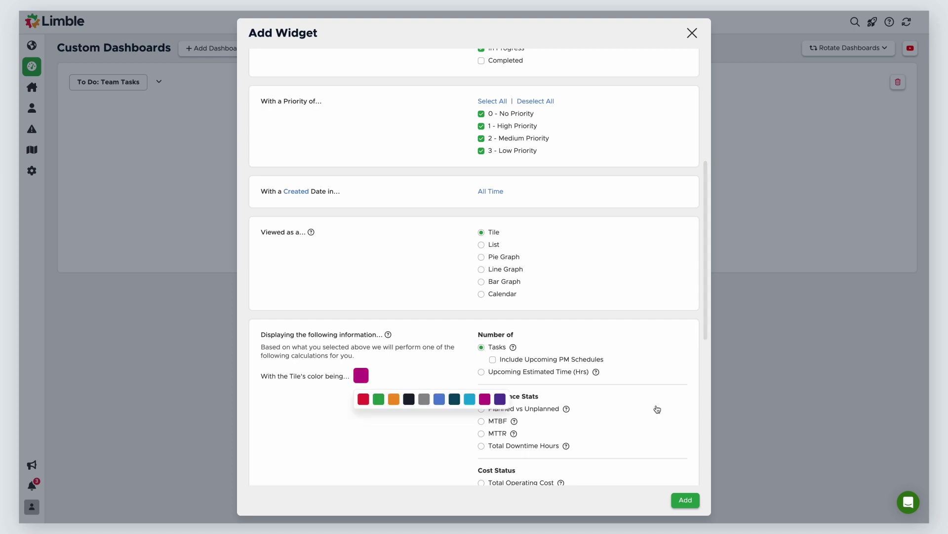
left_click_drag(707, 318, 713, 467)
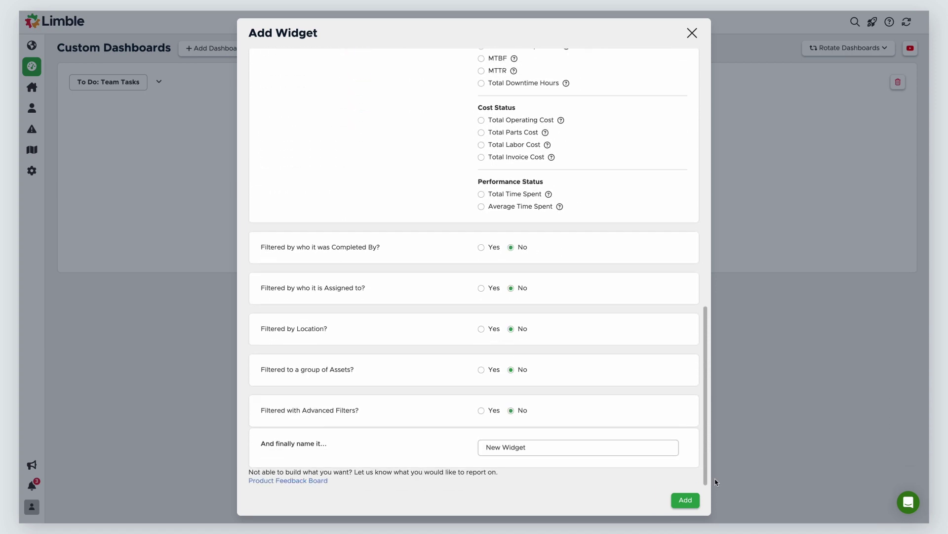
left_click(552, 444)
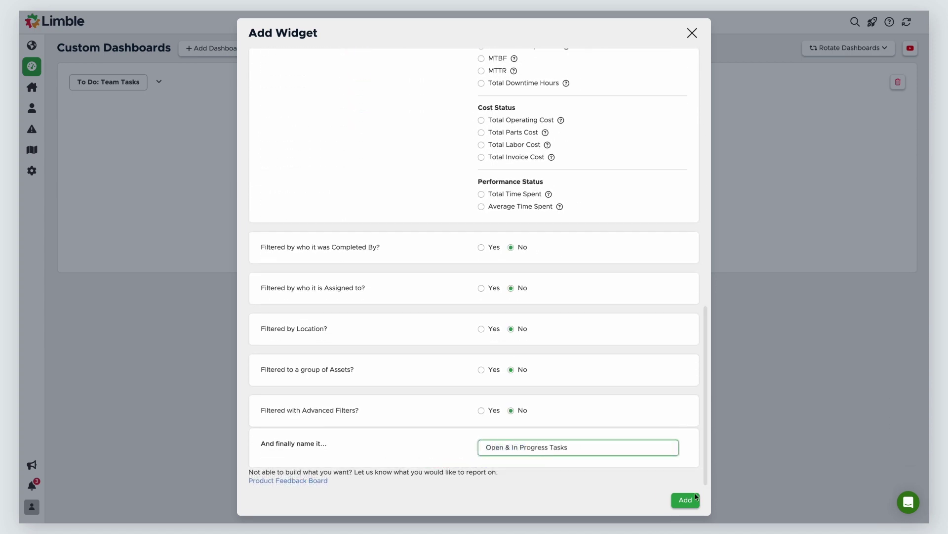
left_click(695, 498)
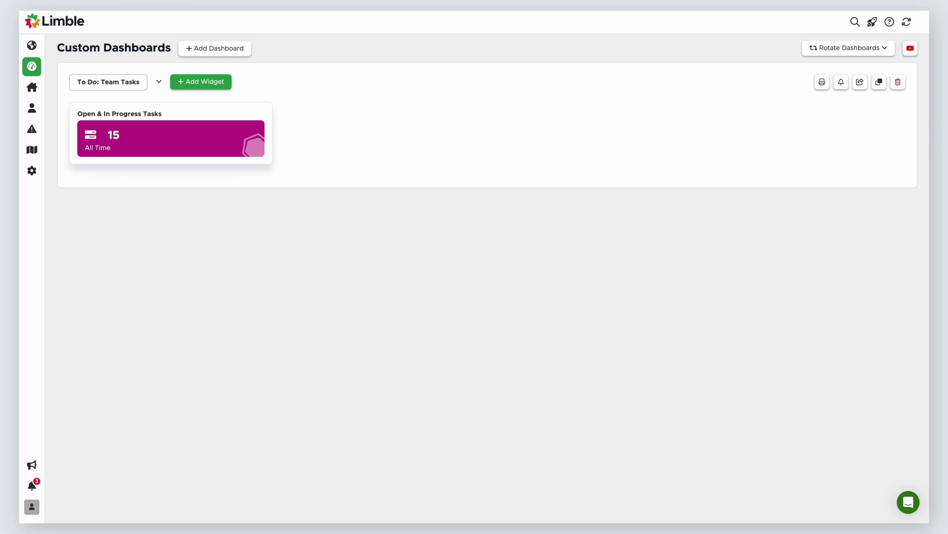
Copy the Open & In Progress Tasks tile and make the copy green
left_click(236, 114)
left_click(660, 90)
left_click(455, 117)
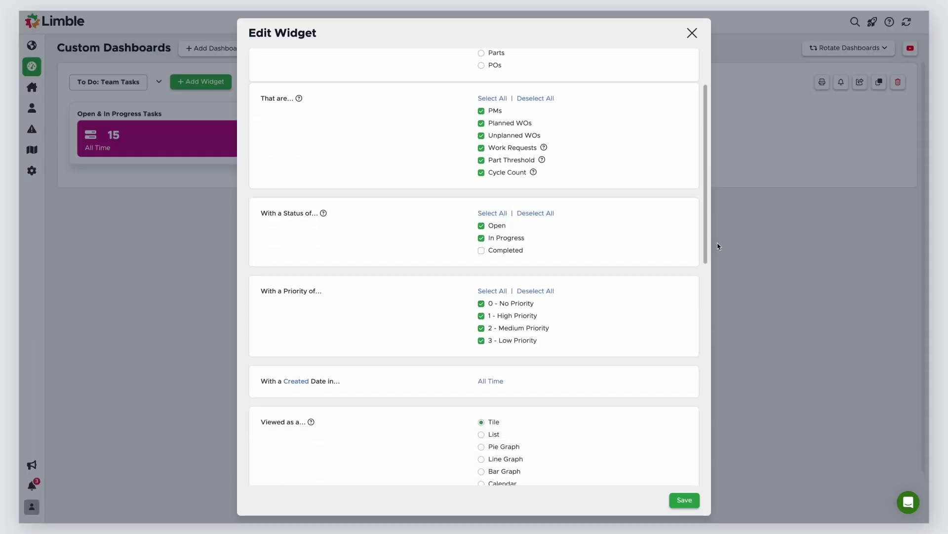
scroll(718, 246, "down", 8)
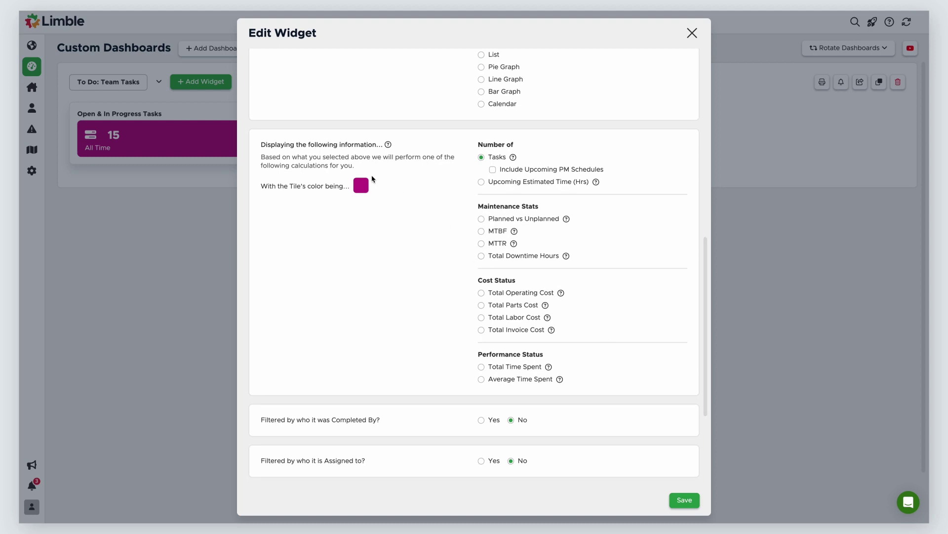
left_click(364, 187)
left_click(381, 209)
Filter the green tile to open tasks with a green task colour, as 'Open Tasks - On Time'
scroll(704, 316, "down", 5)
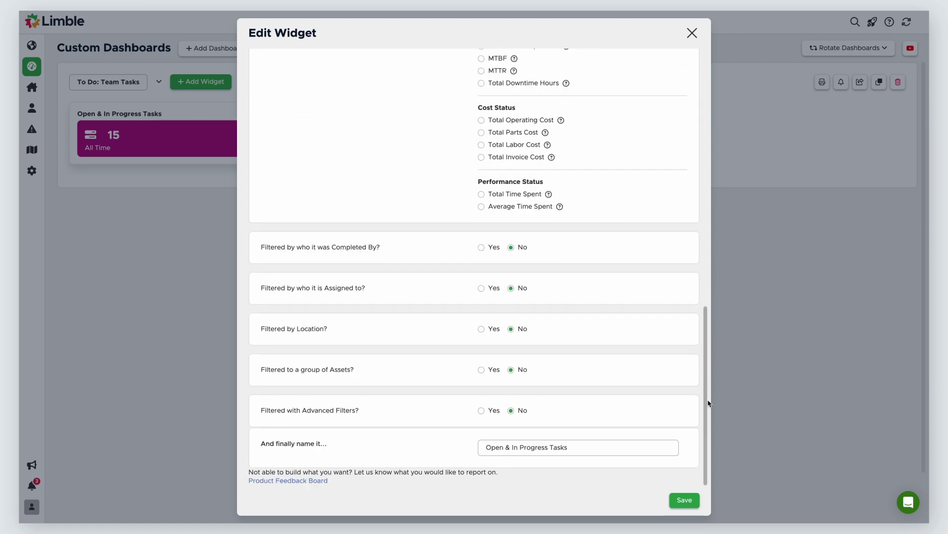
left_click(481, 410)
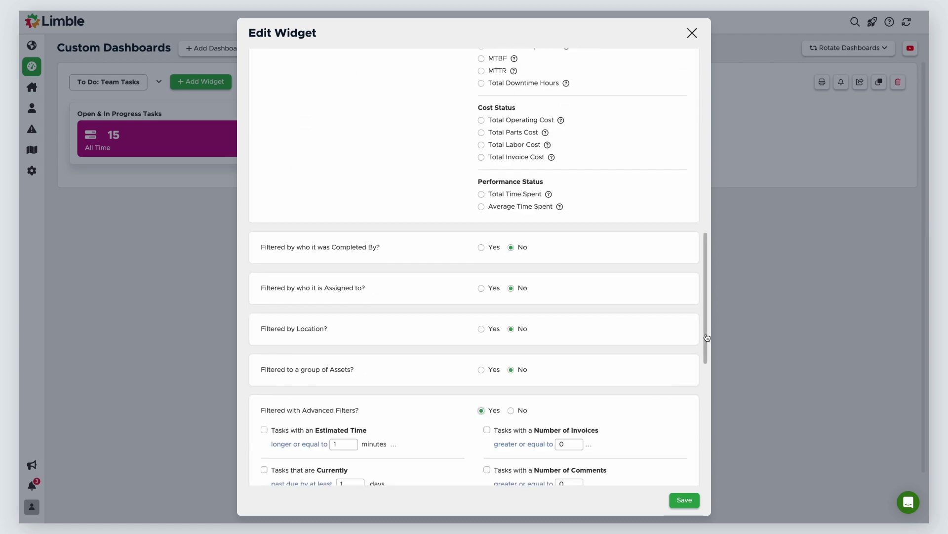
left_click_drag(707, 337, 714, 423)
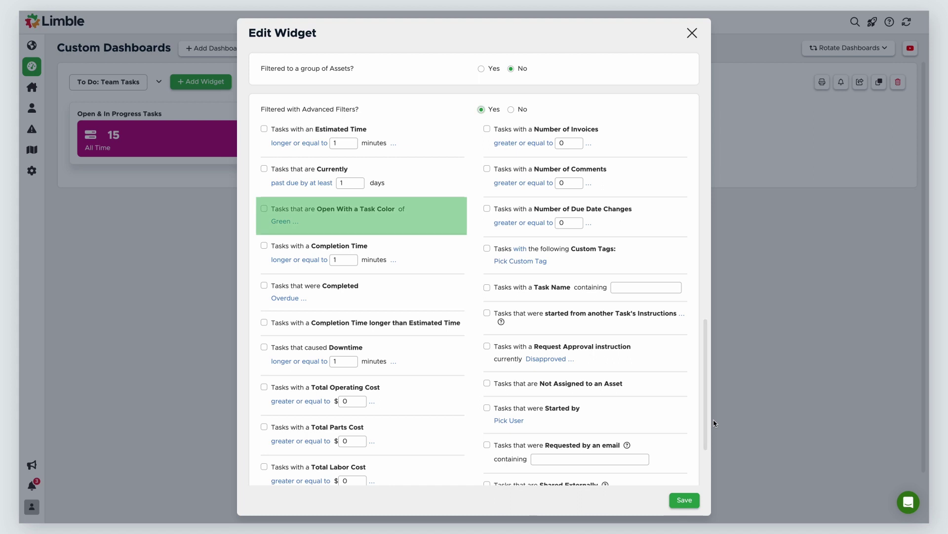
left_click(265, 209)
scroll(709, 416, "down", 5)
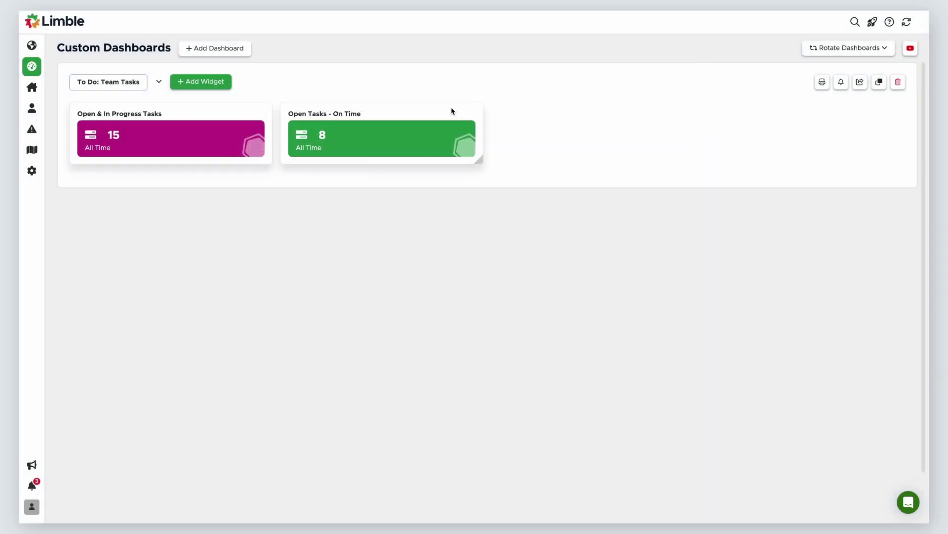
left_click(446, 113)
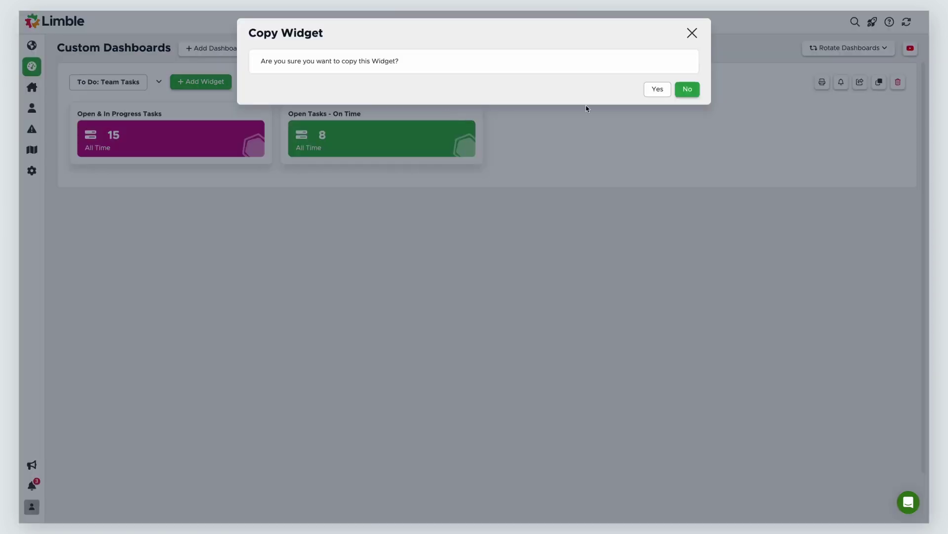
Make the copied tile an orange 'Open Tasks - Overdue' counting orange-coloured tasks
left_click(651, 95)
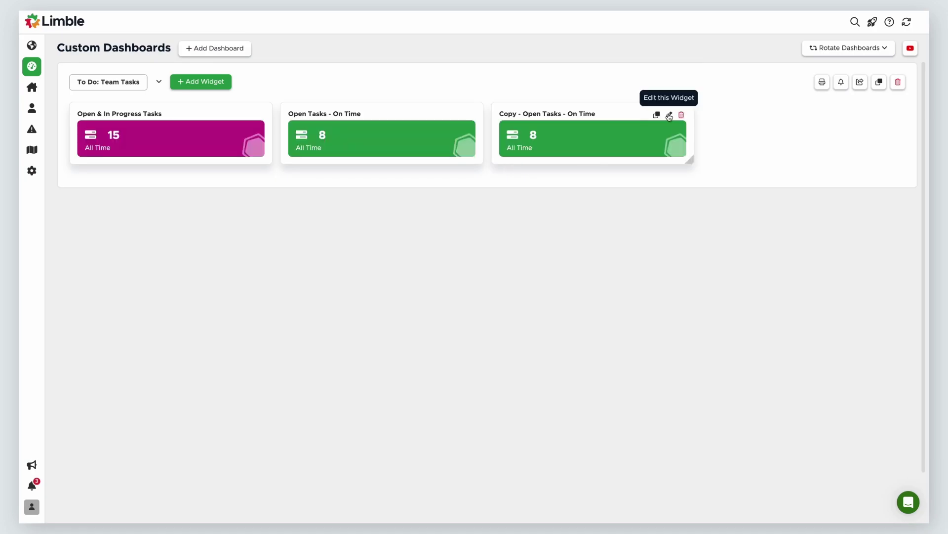
left_click(670, 115)
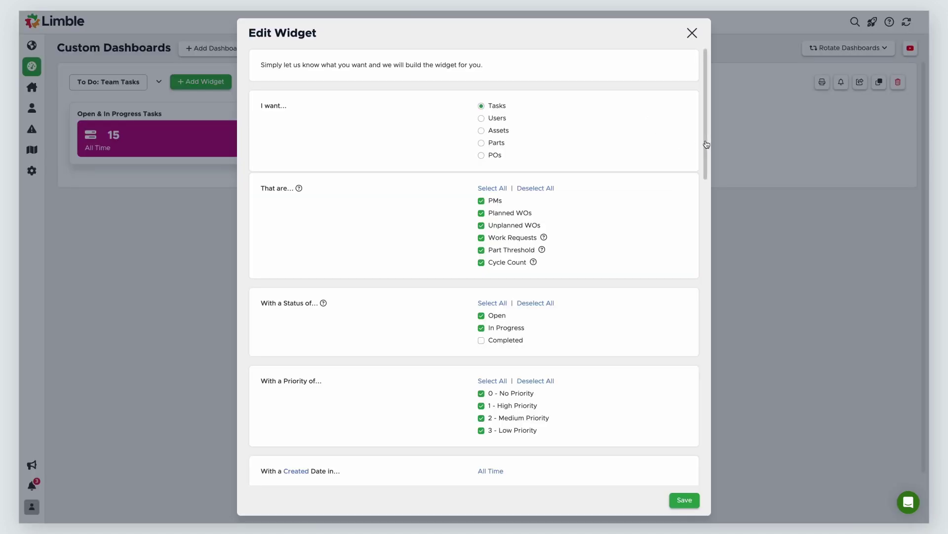
left_click_drag(707, 144, 707, 260)
left_click(361, 265)
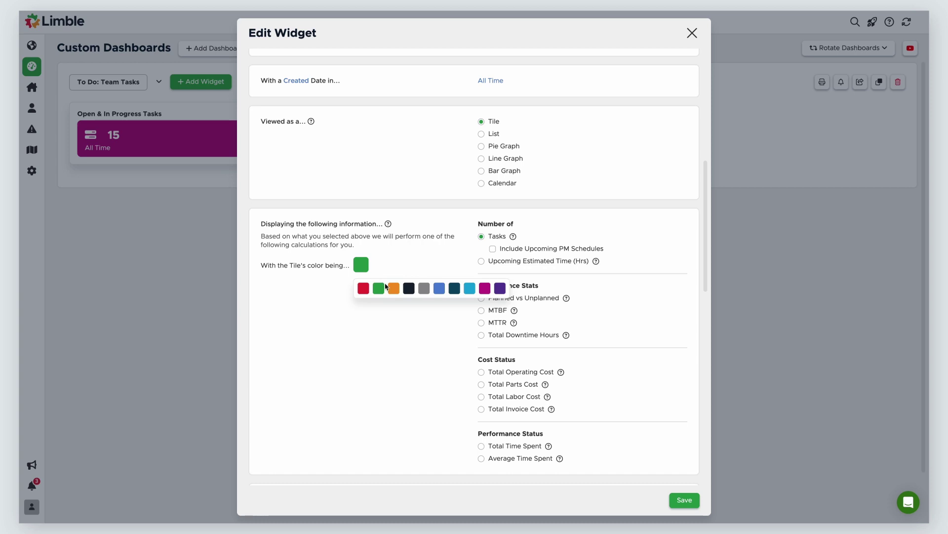
left_click(394, 288)
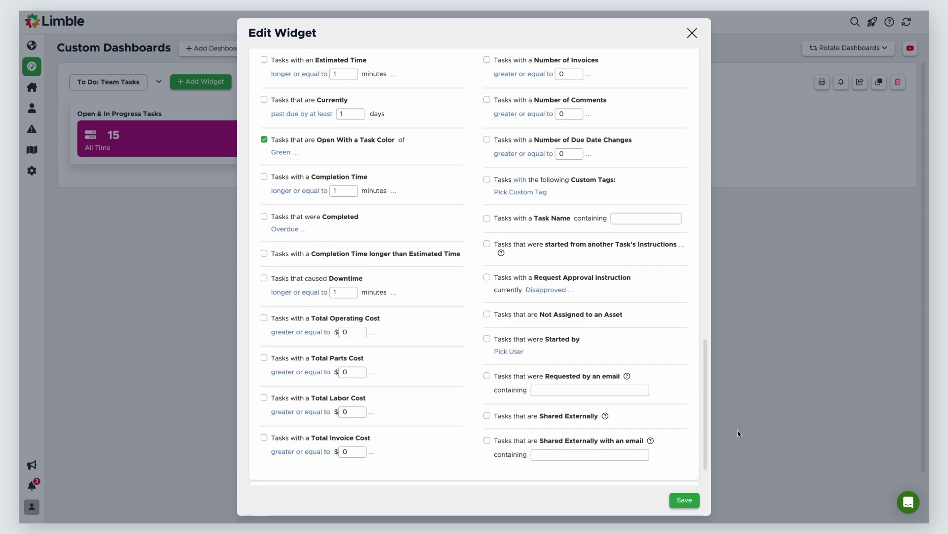
left_click(282, 153)
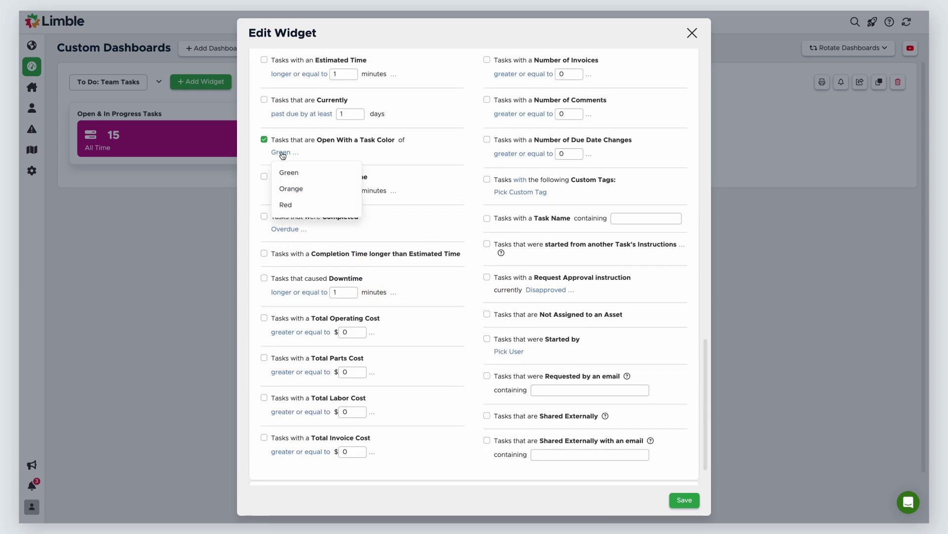
left_click(291, 188)
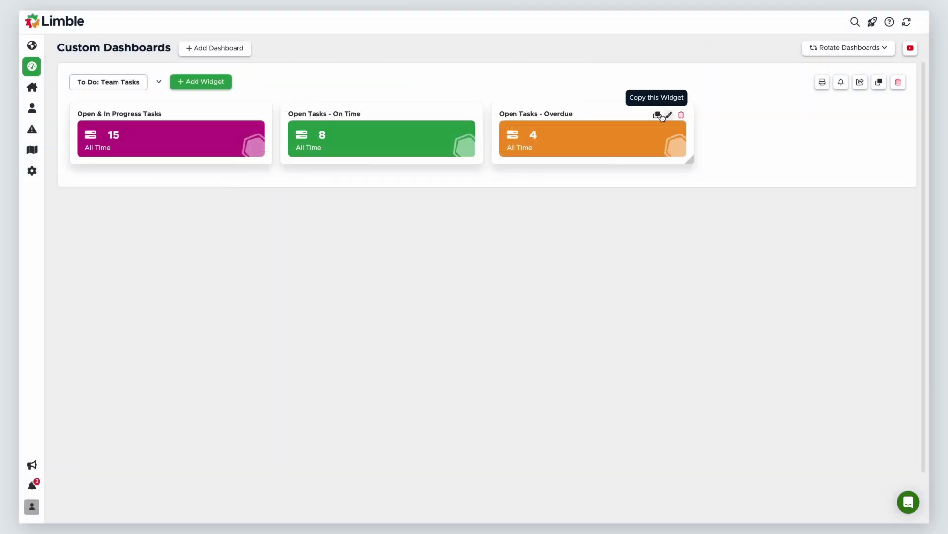
Copy the Overdue tile and filter the copy to tasks with a red task colour
left_click(662, 114)
left_click(657, 89)
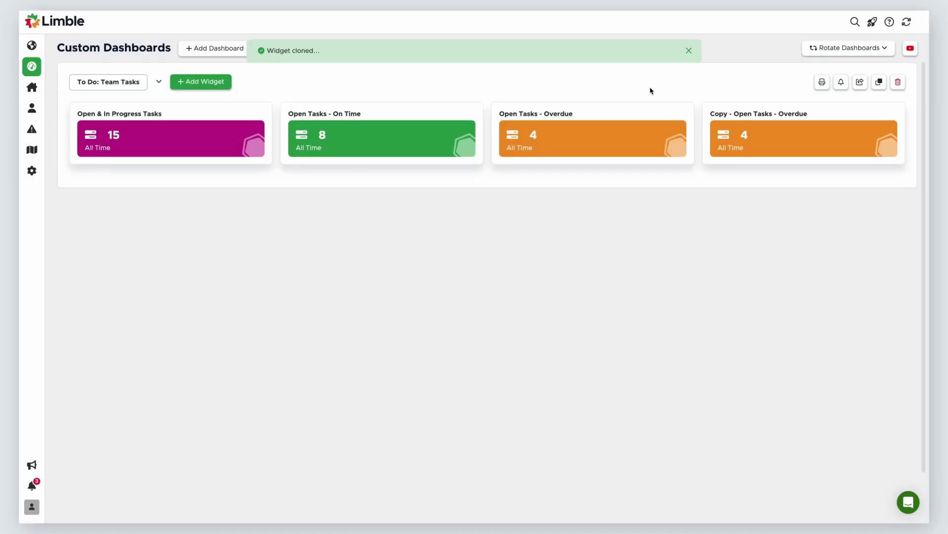
left_click(880, 115)
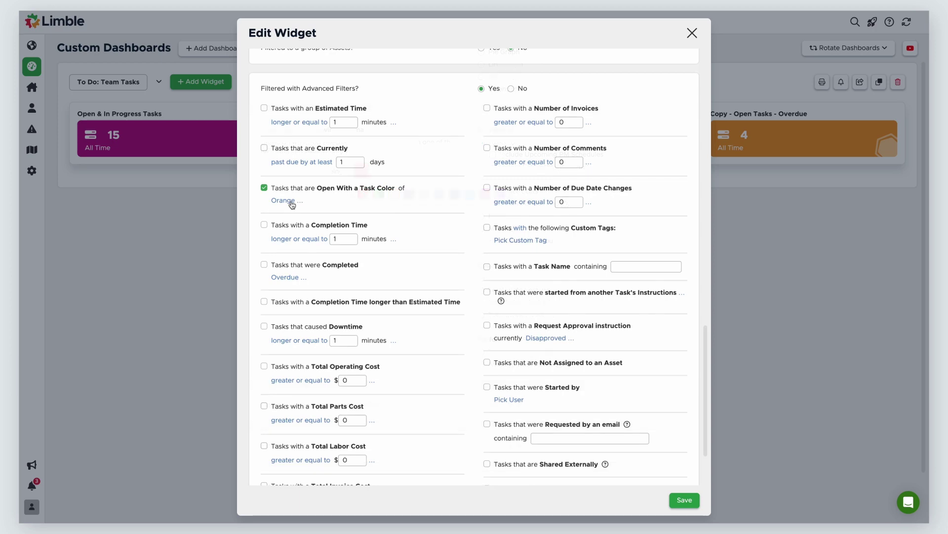
left_click(290, 206)
left_click(296, 254)
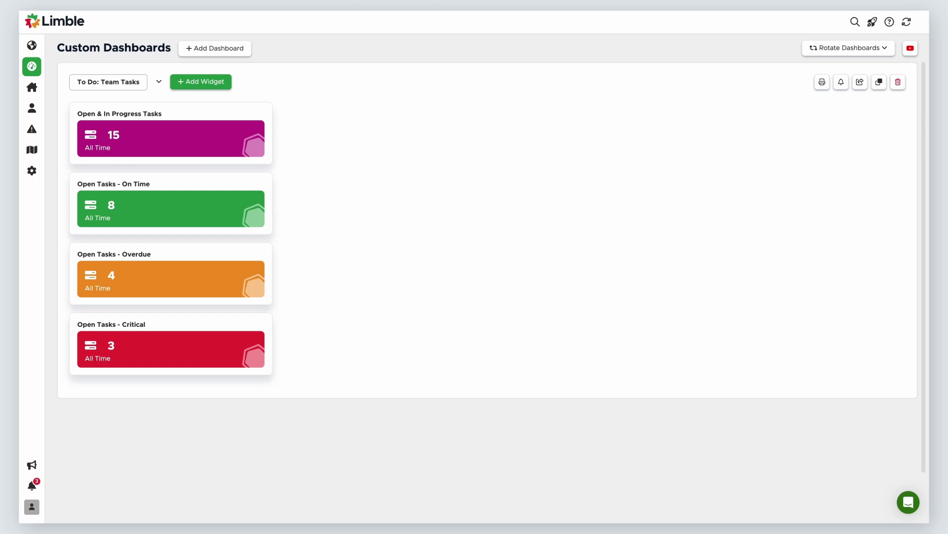
Start a new Tasks widget covering all task types with Open and In Progress statuses
left_click(228, 87)
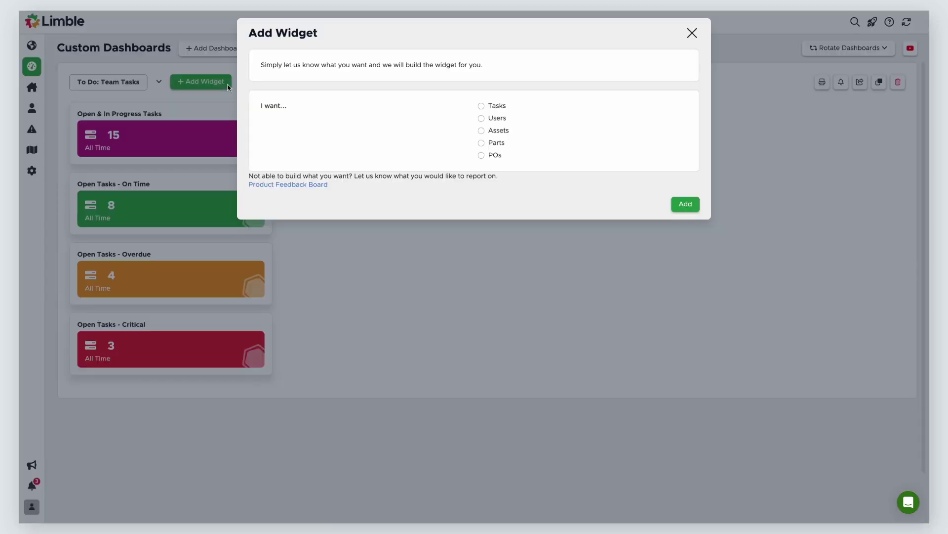
left_click(481, 106)
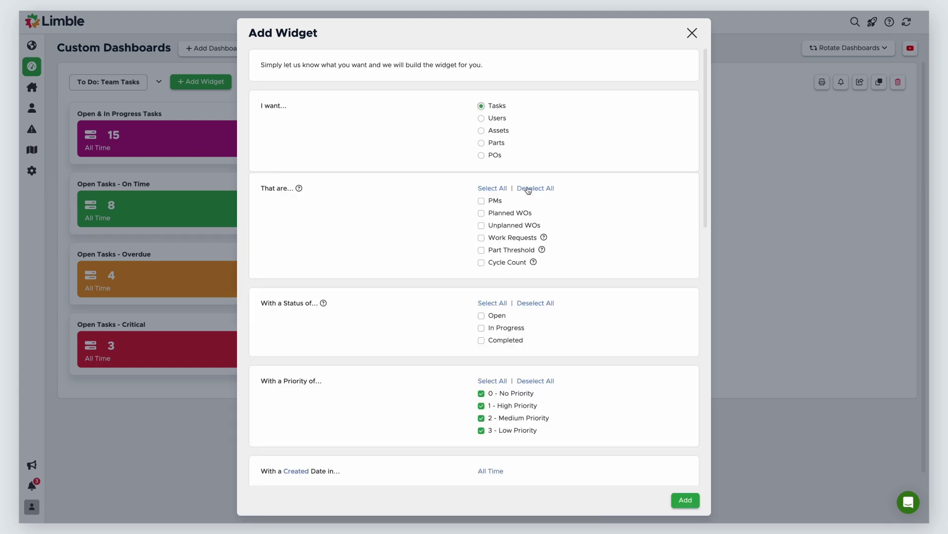
left_click(503, 191)
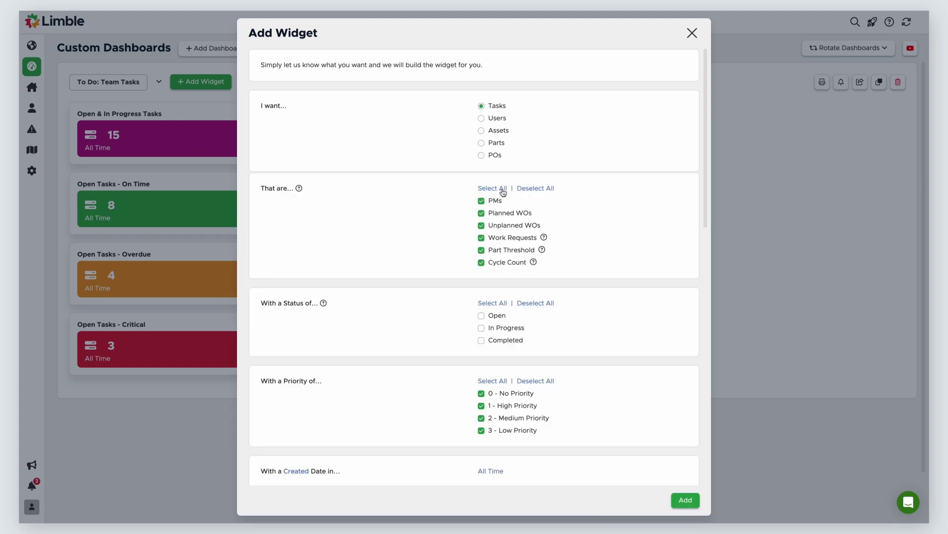
left_click(482, 316)
left_click(482, 328)
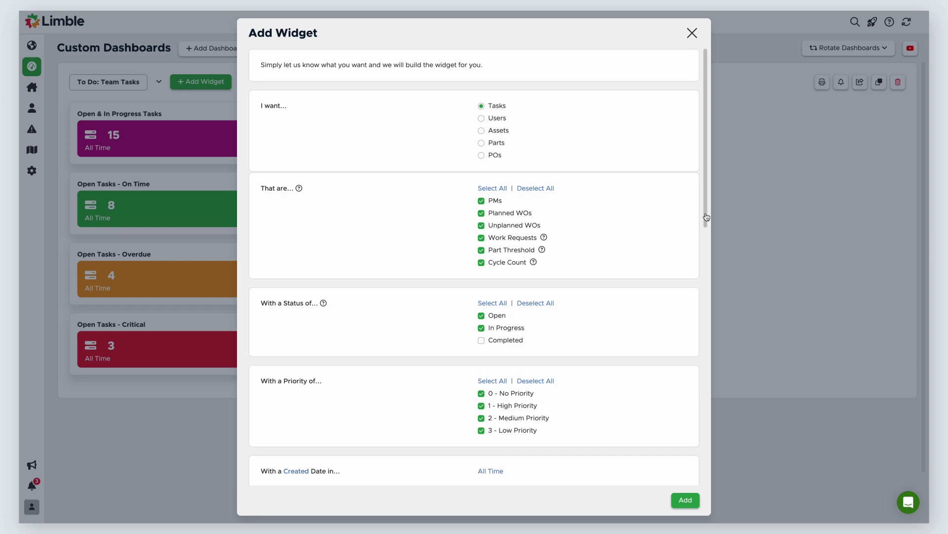
left_click_drag(707, 212, 712, 368)
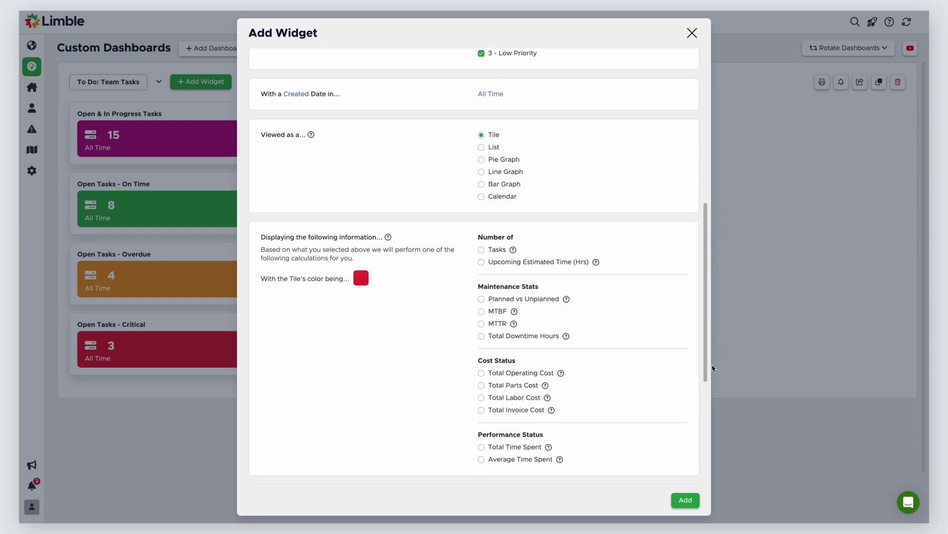
scroll(713, 368, "down", 2)
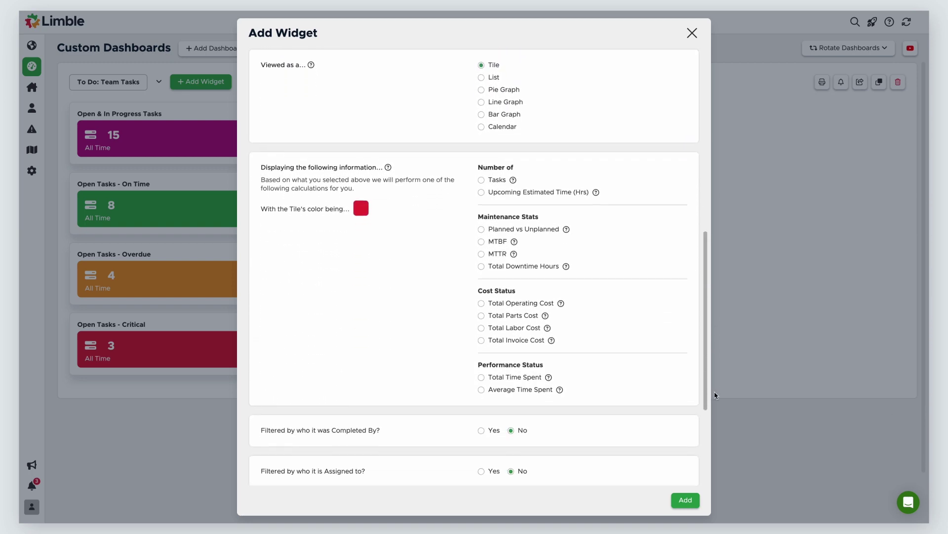
Display it as a pie graph of number of tasks by task type and add it
left_click(482, 91)
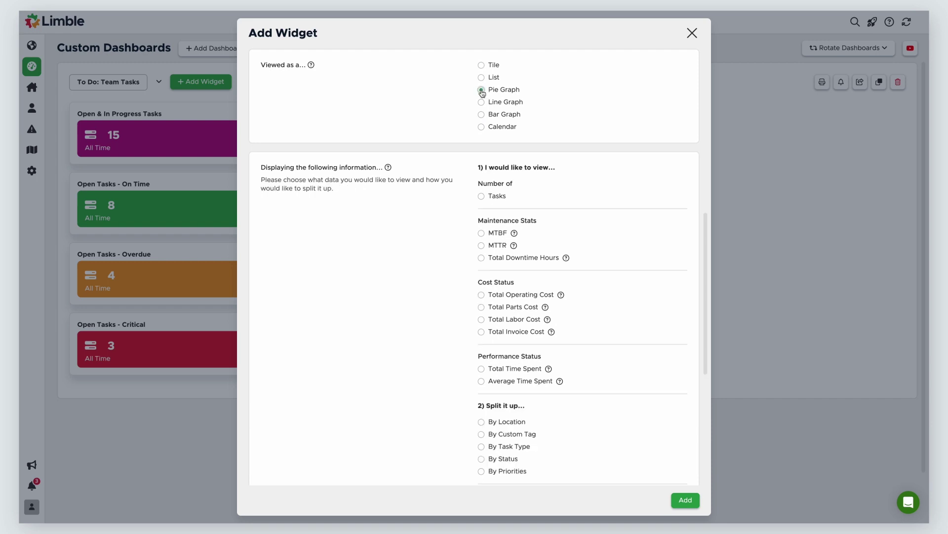
left_click(483, 196)
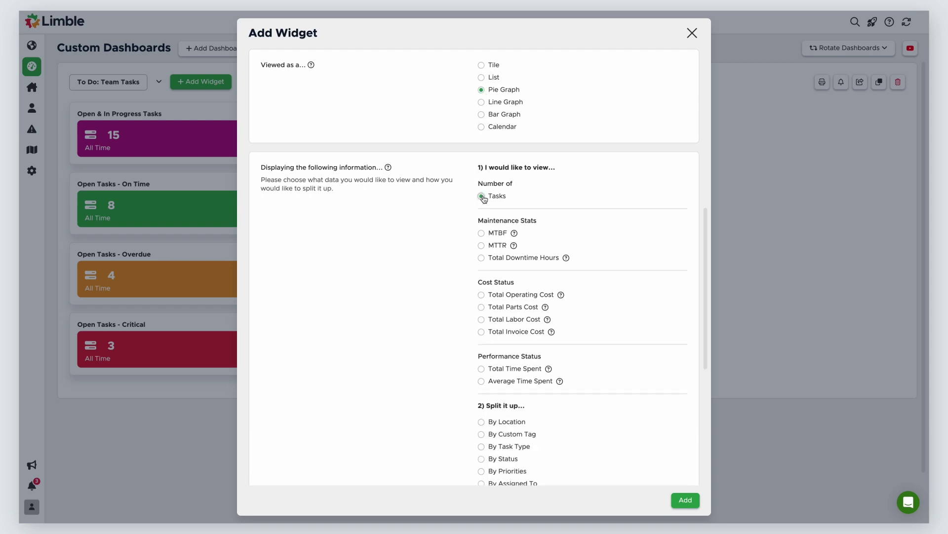
scroll(484, 199, "down", 4)
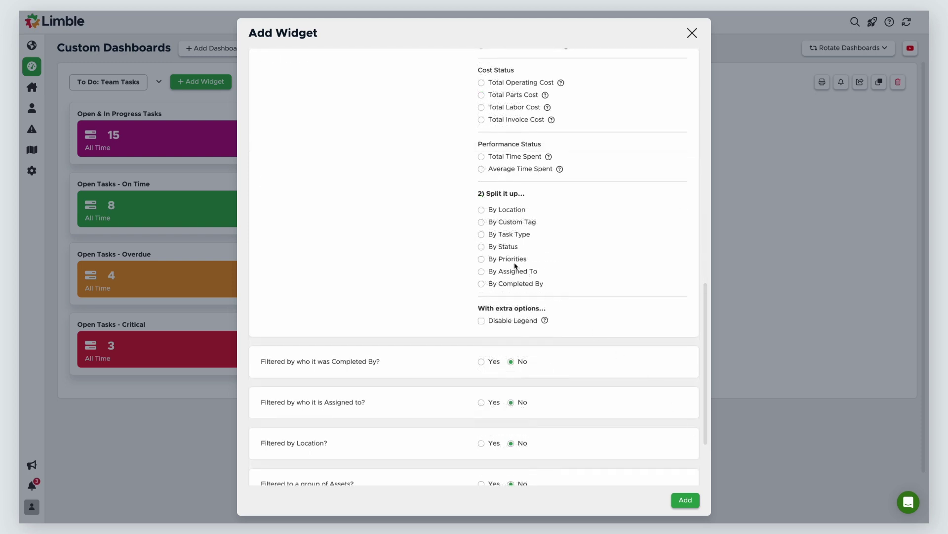
left_click(483, 236)
scroll(483, 241, "down", 2)
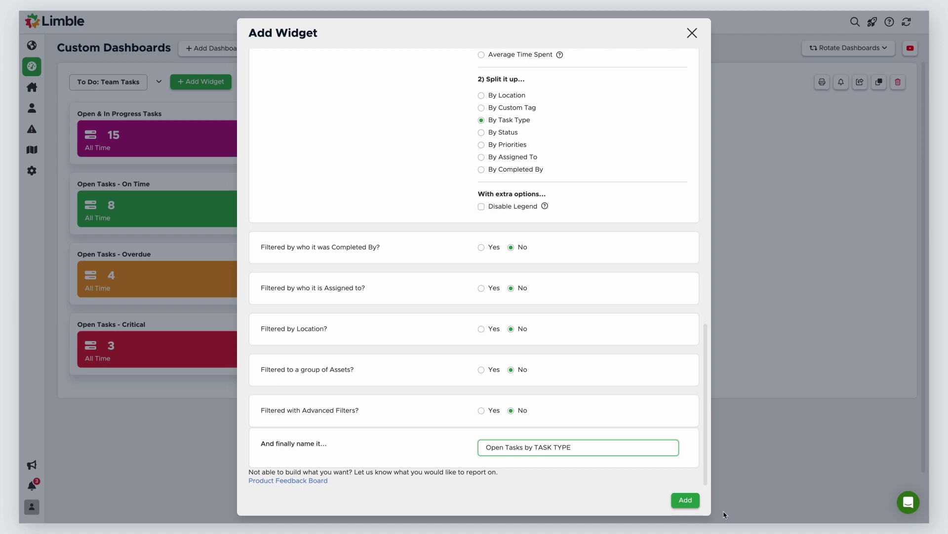
left_click(690, 501)
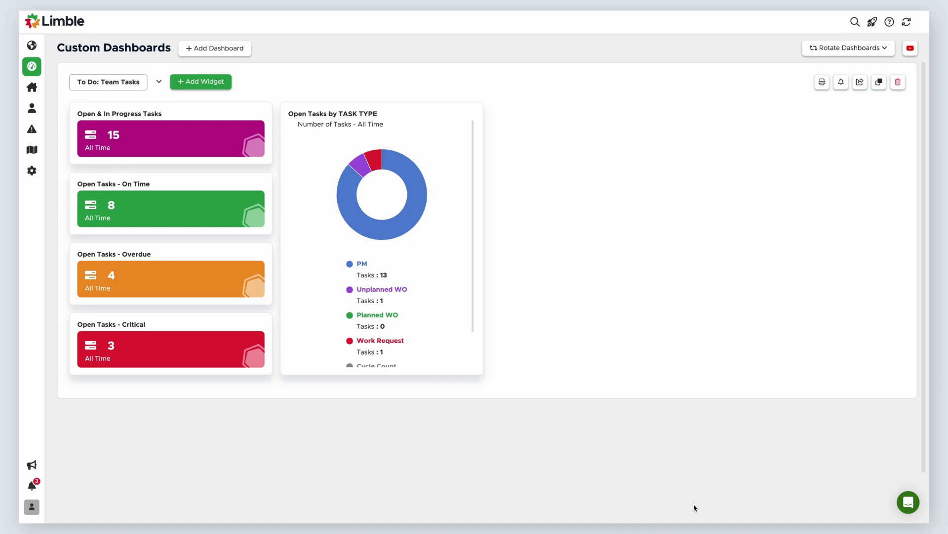
Duplicate the task type chart, switch the copy to By Priorities, and save it as 'Open Tasks by PRIORITY'
left_click(447, 116)
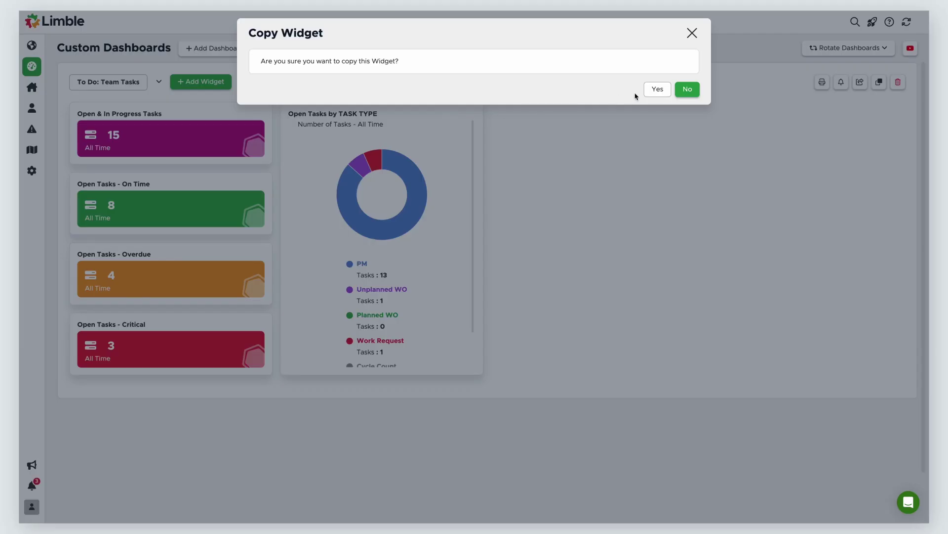
left_click(651, 90)
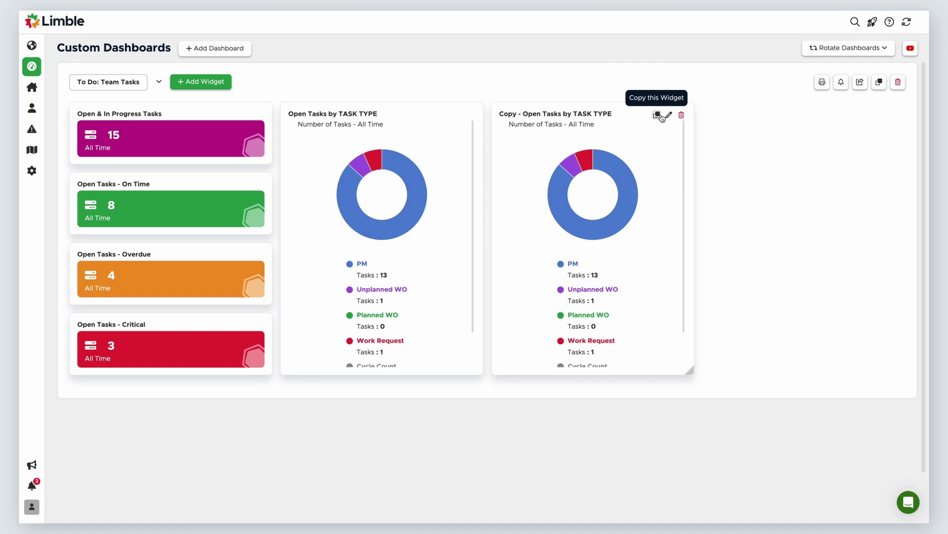
left_click(669, 116)
scroll(568, 198, "down", 10)
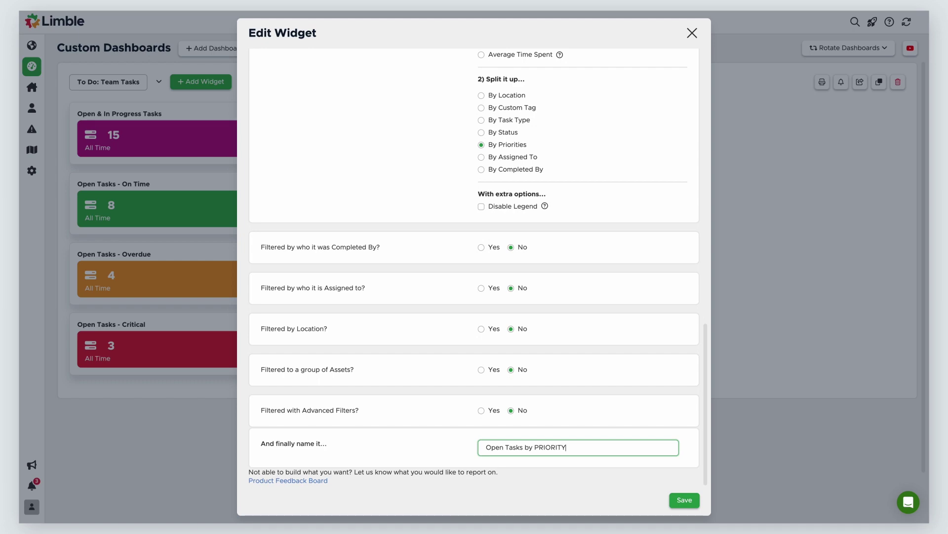
left_click(682, 500)
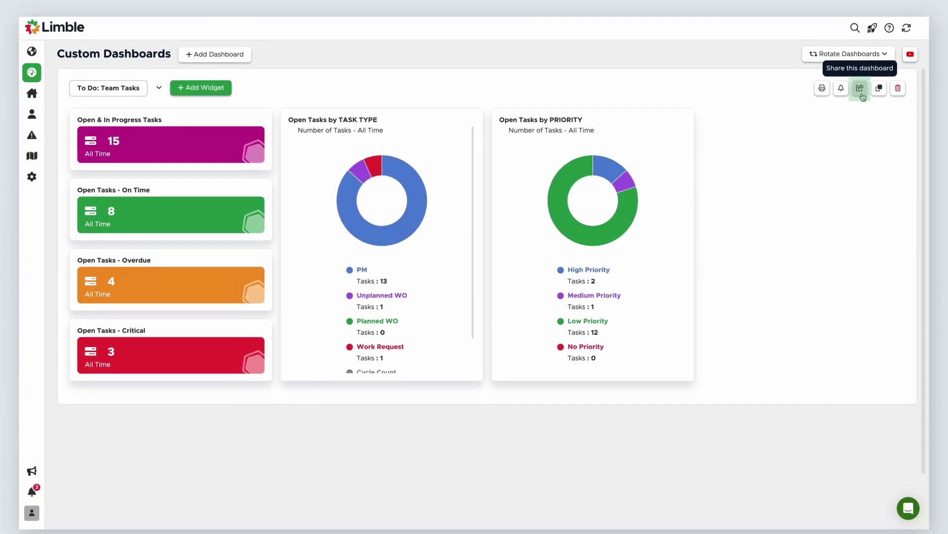
Share the dashboard with the chosen teammate from the Share Dashboard user list
left_click(861, 128)
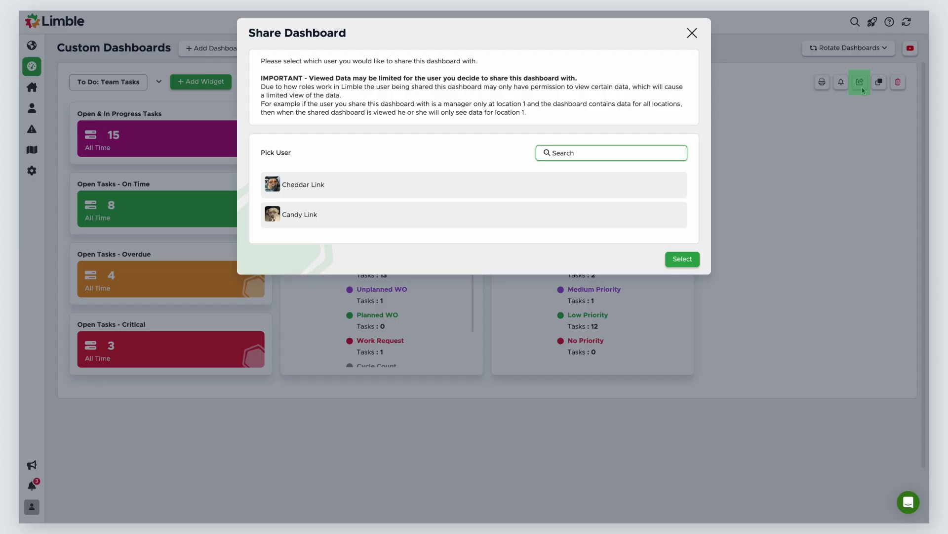
left_click(399, 186)
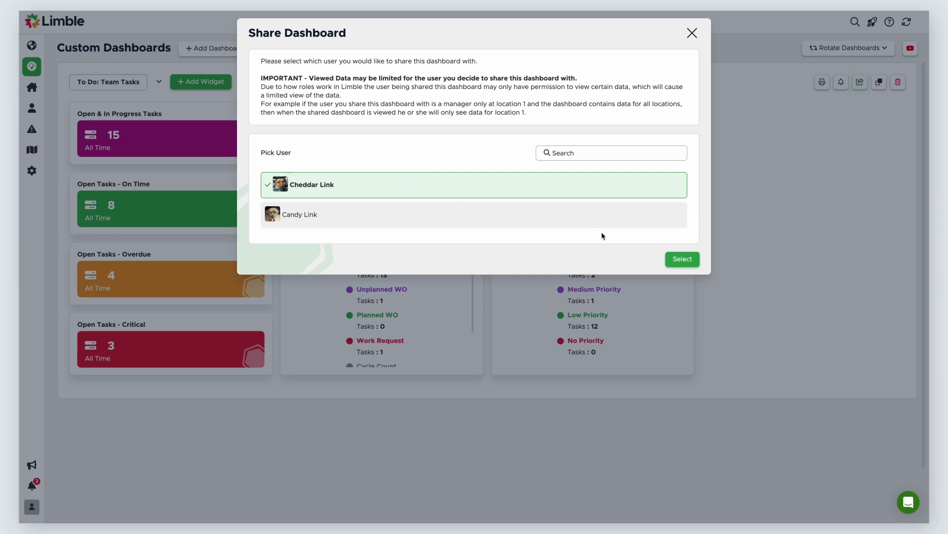
left_click(682, 259)
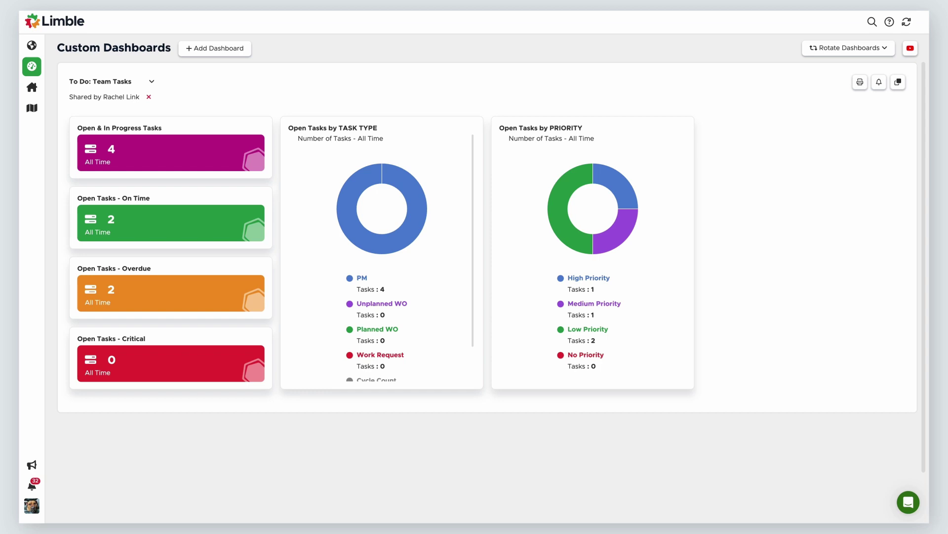
View the On Time tile's task list filtered to PMs, then close it
left_click(238, 223)
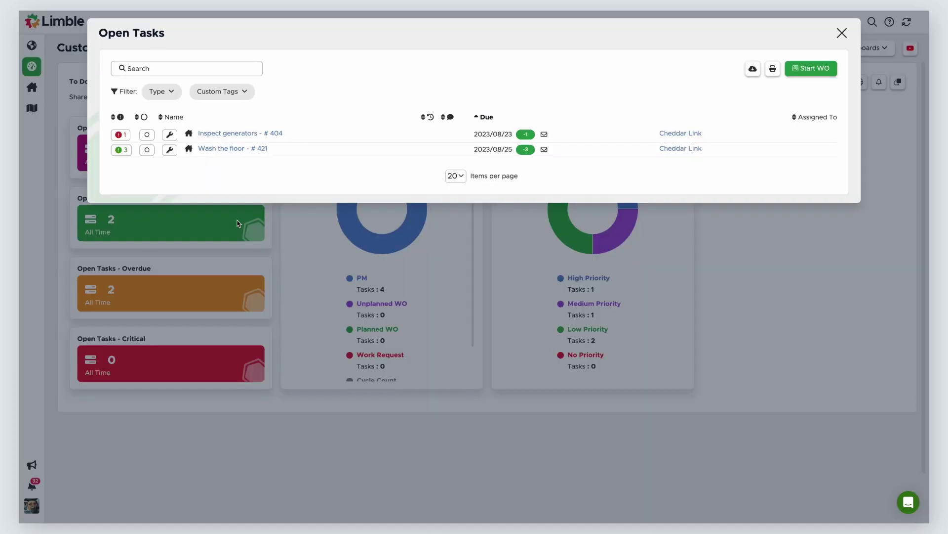
left_click(170, 93)
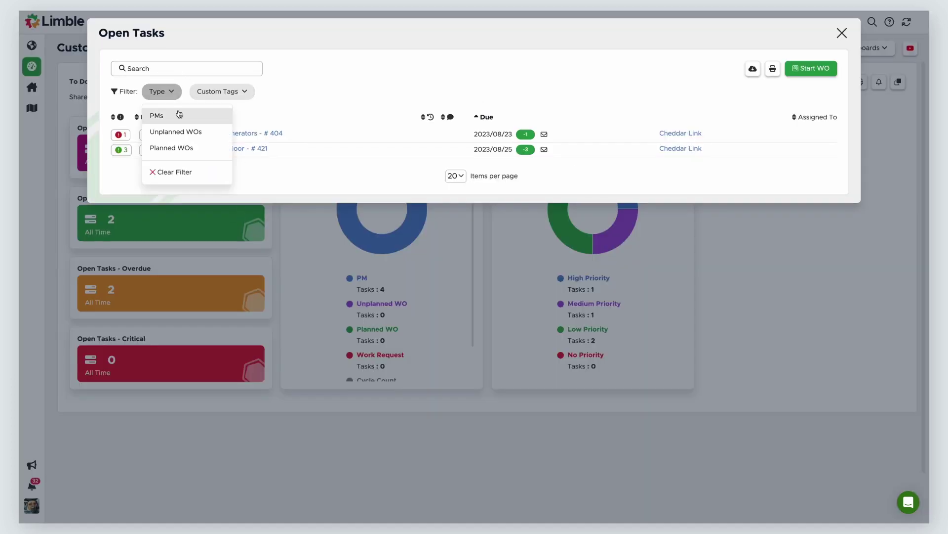
left_click(179, 115)
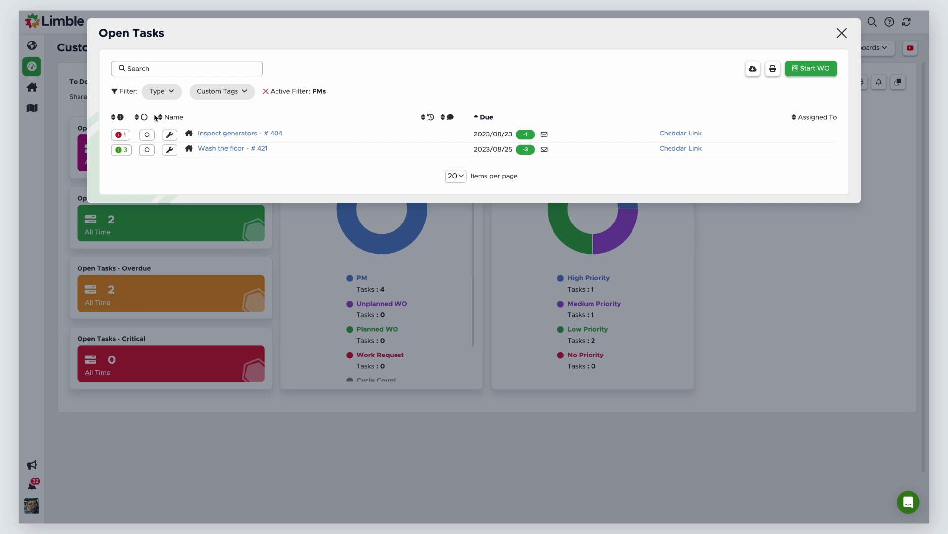
left_click(842, 35)
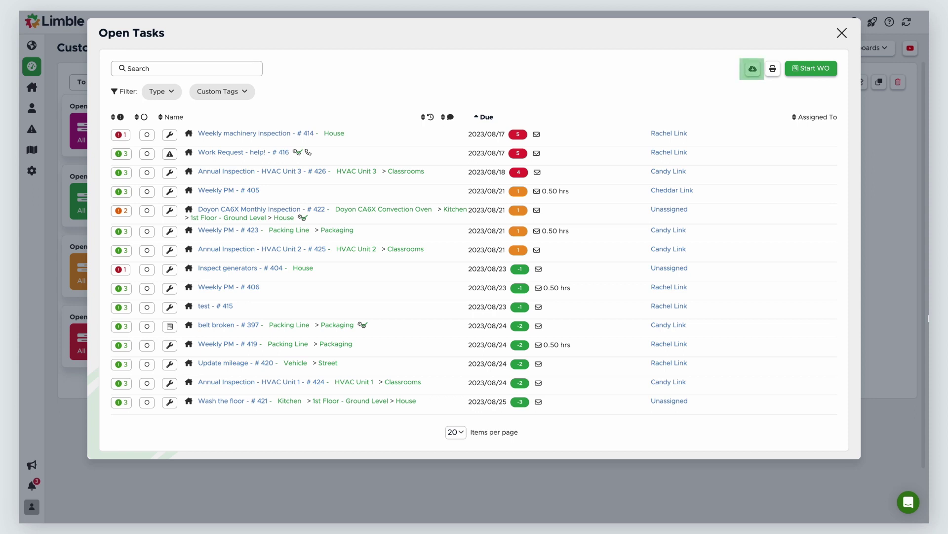
Bulk print Weekly PM #423, Weekly PM #419 and Work Request #416, opening the print preview
left_click(753, 70)
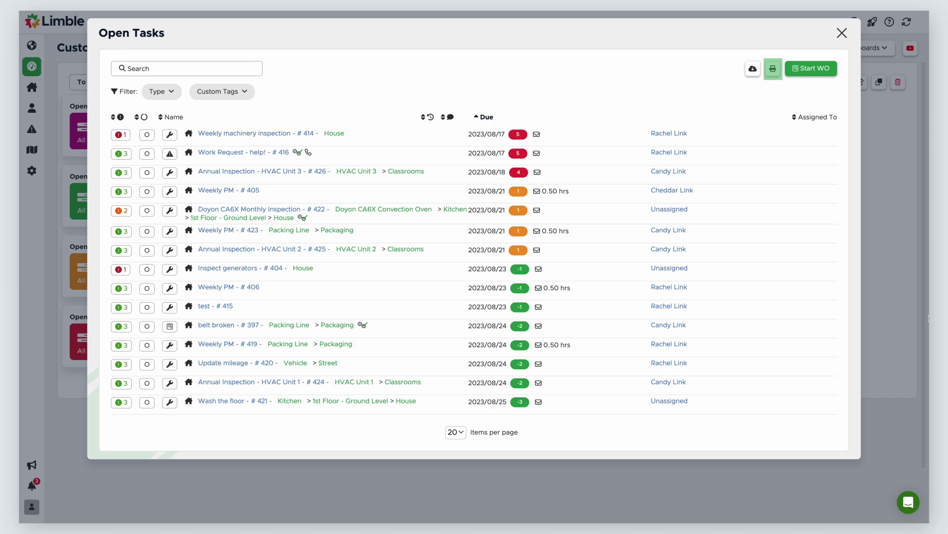
left_click(779, 77)
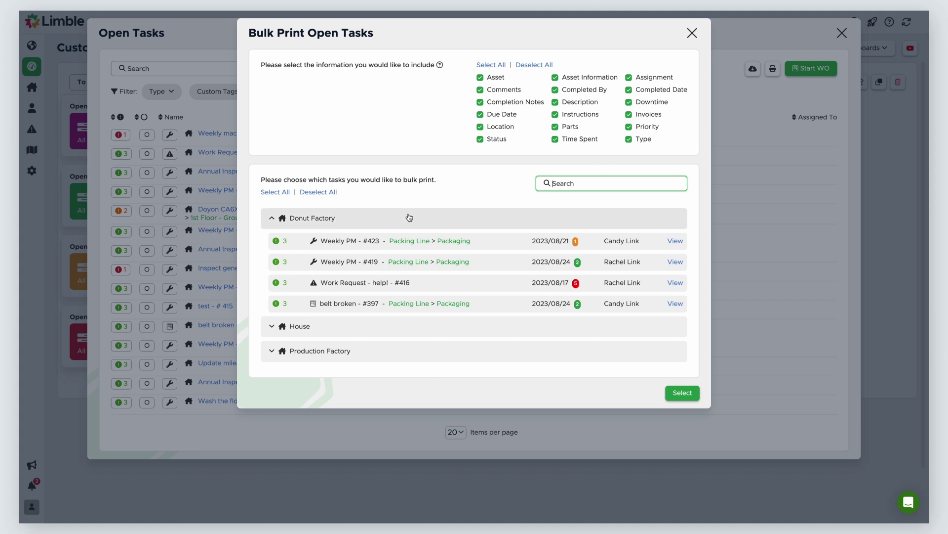
left_click(398, 241)
left_click(402, 262)
left_click(405, 282)
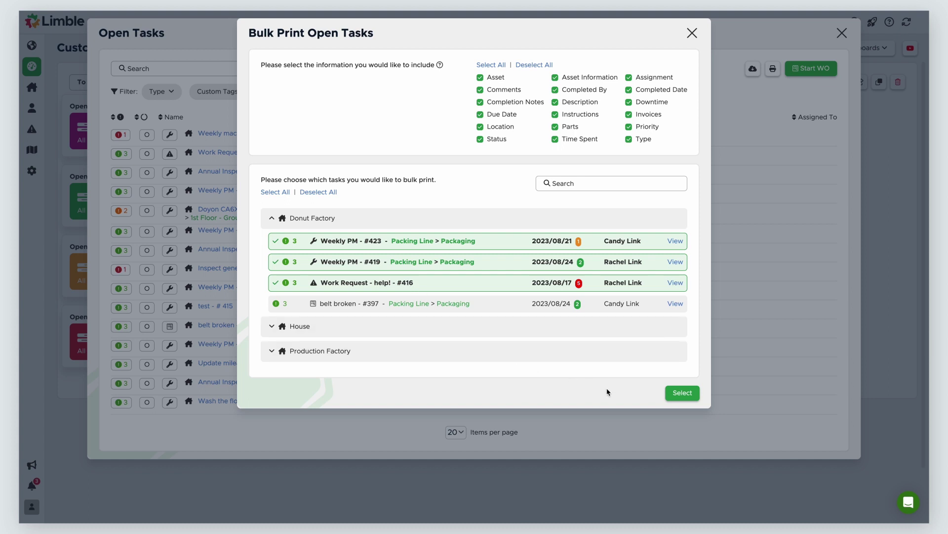
left_click(685, 395)
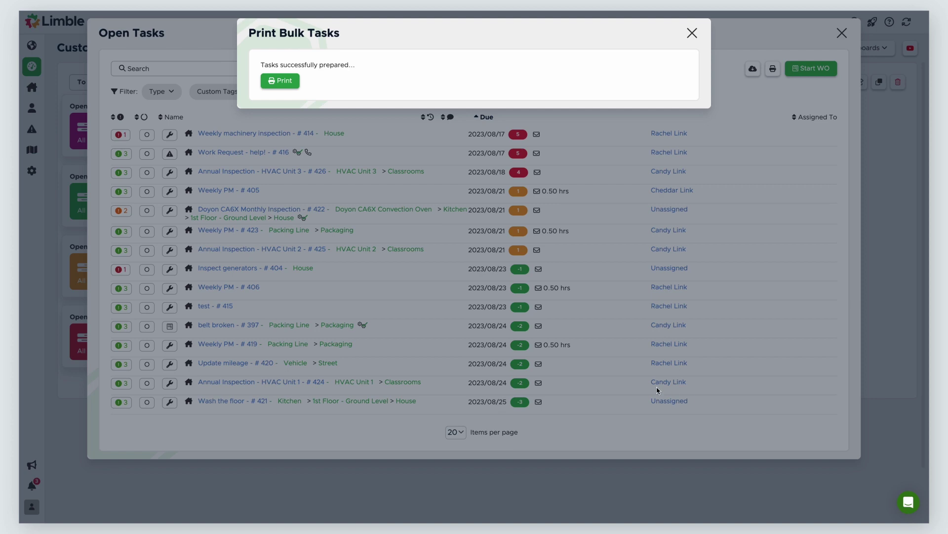
left_click(294, 86)
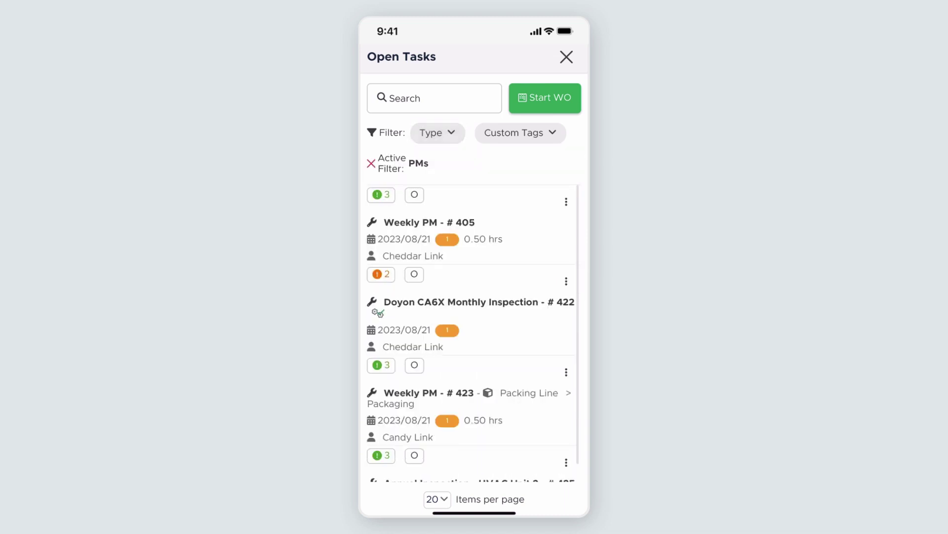
Search the PM-filtered Open Tasks list for 'Week'
left_click(434, 97)
type("Week")
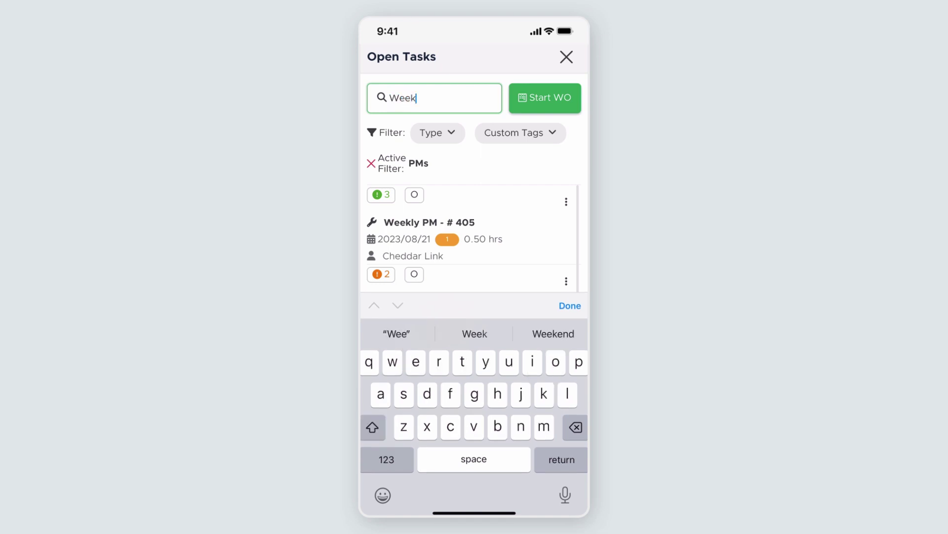